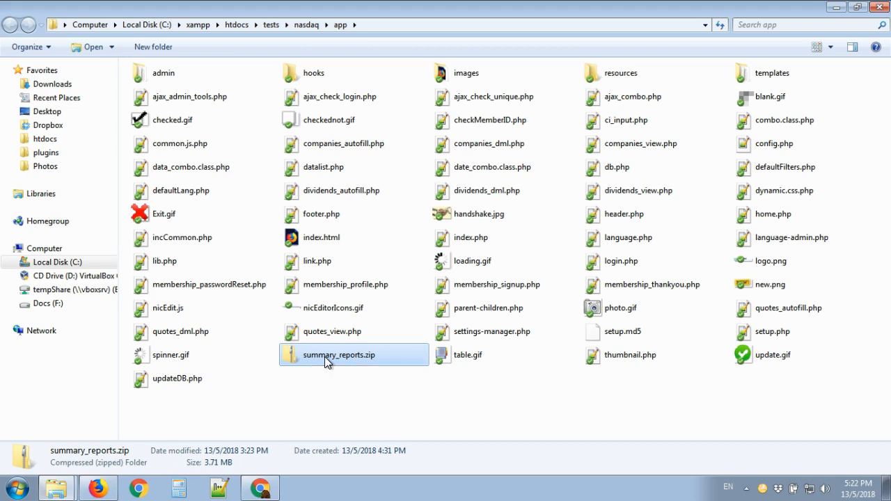
# Step: Copy the plugins folder out of summary_reports.zip and paste it into the nasdaq app folder
pyautogui.doubleClick(328, 359)
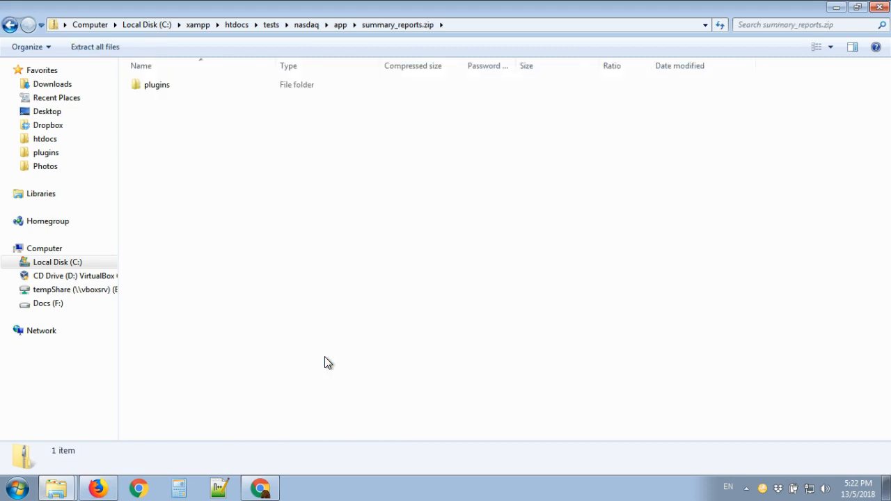
pyautogui.rightClick(151, 87)
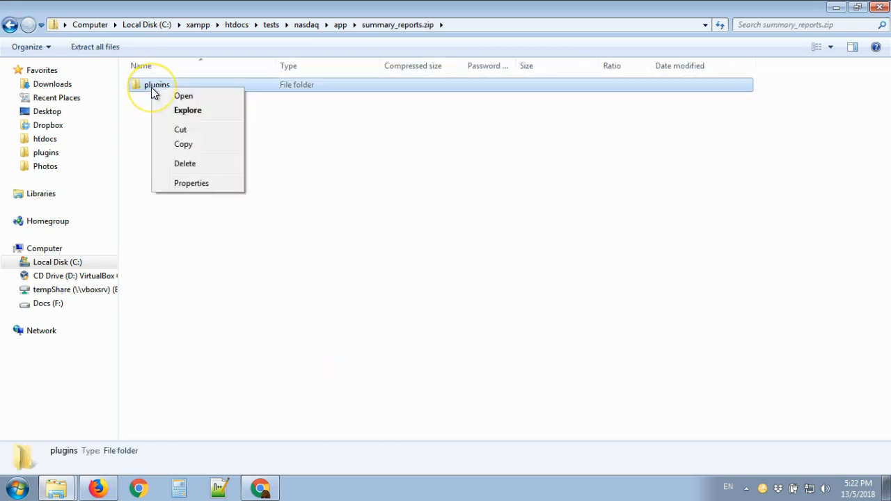
pyautogui.click(184, 144)
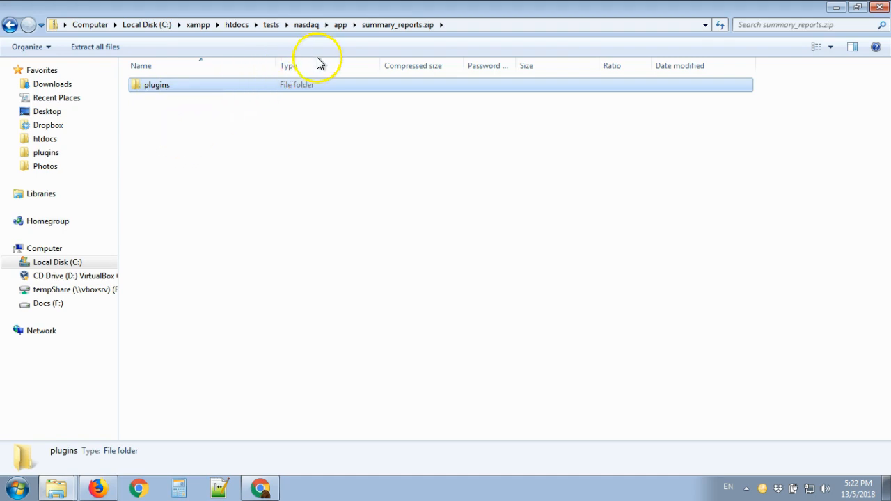
pyautogui.click(11, 25)
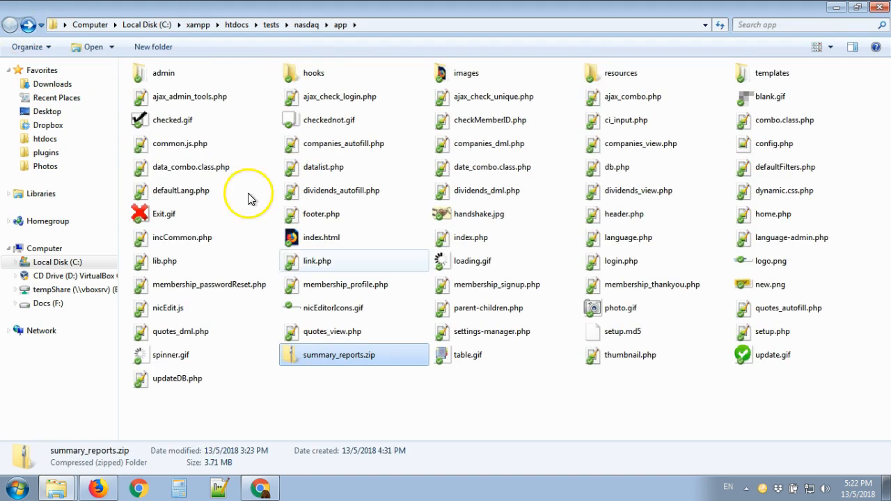
pyautogui.rightClick(461, 407)
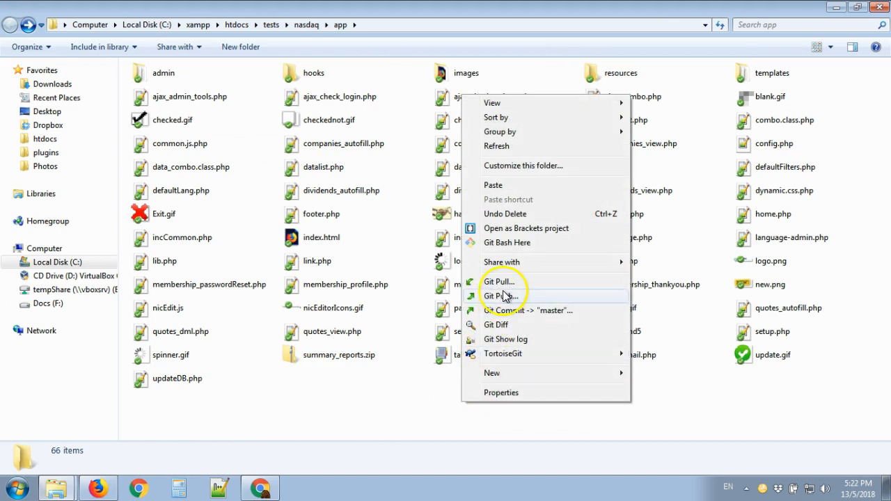
pyautogui.click(510, 186)
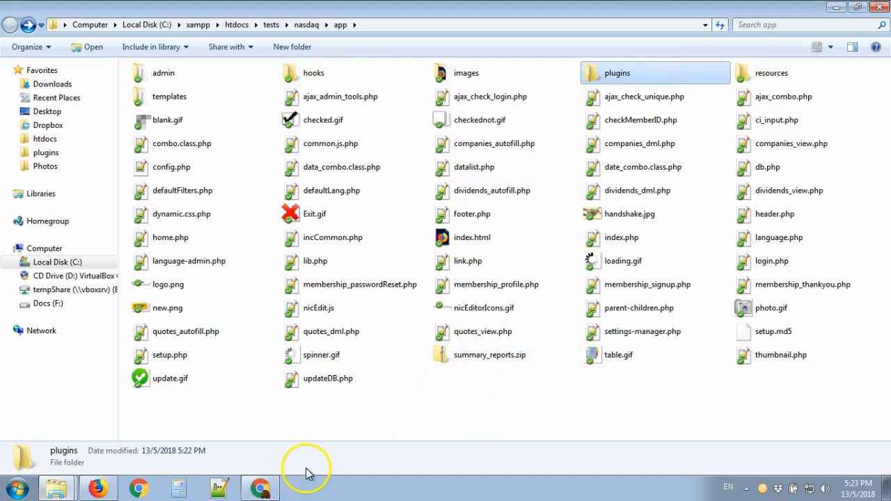
# Step: Switch to Chrome and sign in to the NASDAQ application with the prefilled admin credentials
pyautogui.click(264, 487)
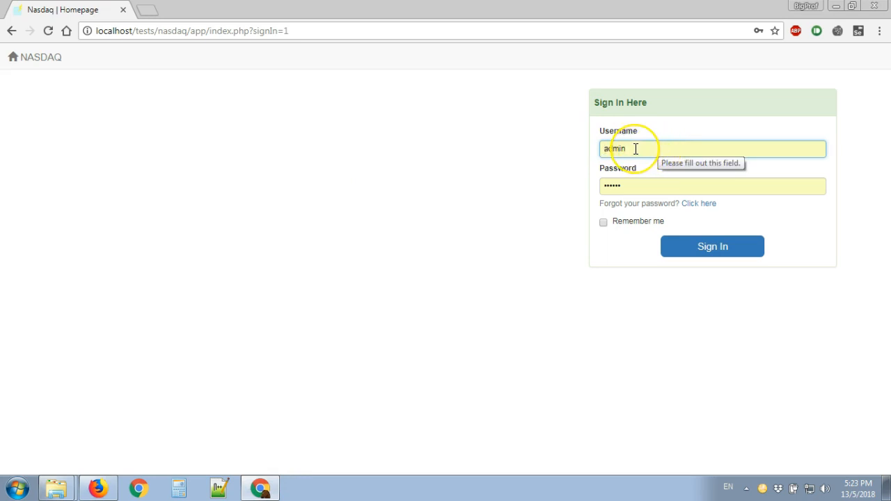
pyautogui.click(719, 248)
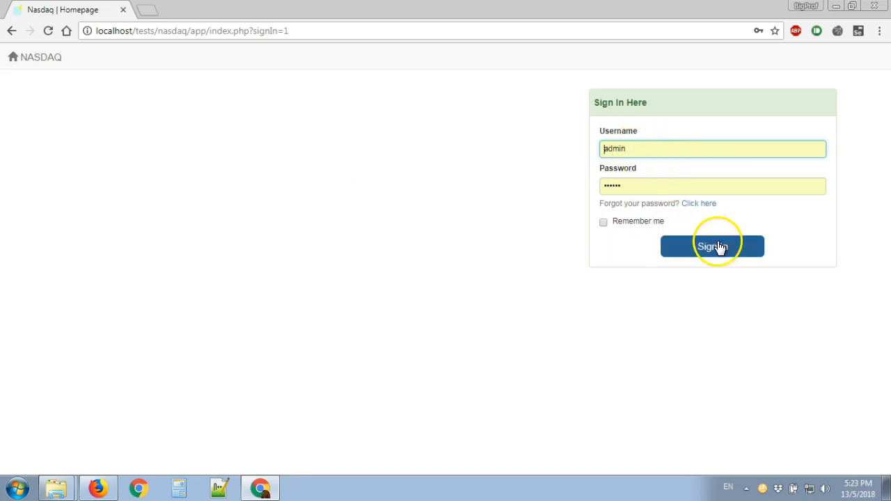
pyautogui.click(653, 223)
pyautogui.click(686, 250)
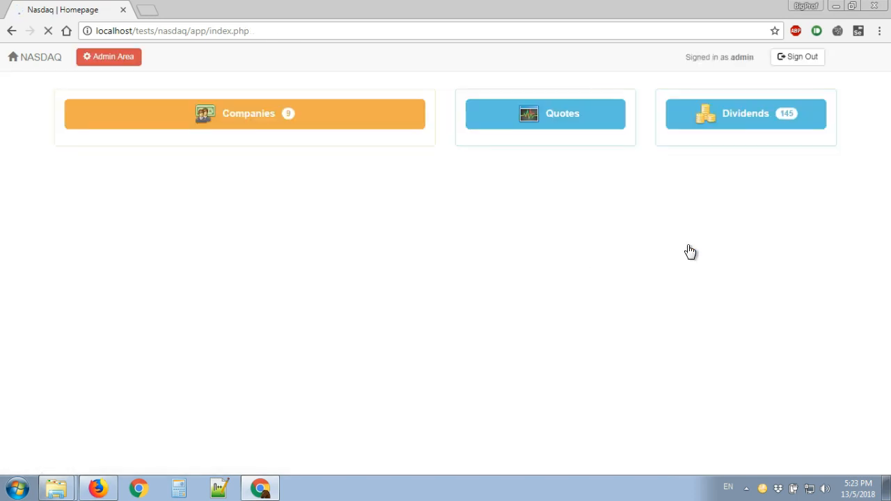
# Step: Go to the application's admin area and launch the Summary Reports plugin
pyautogui.click(544, 192)
pyautogui.click(118, 56)
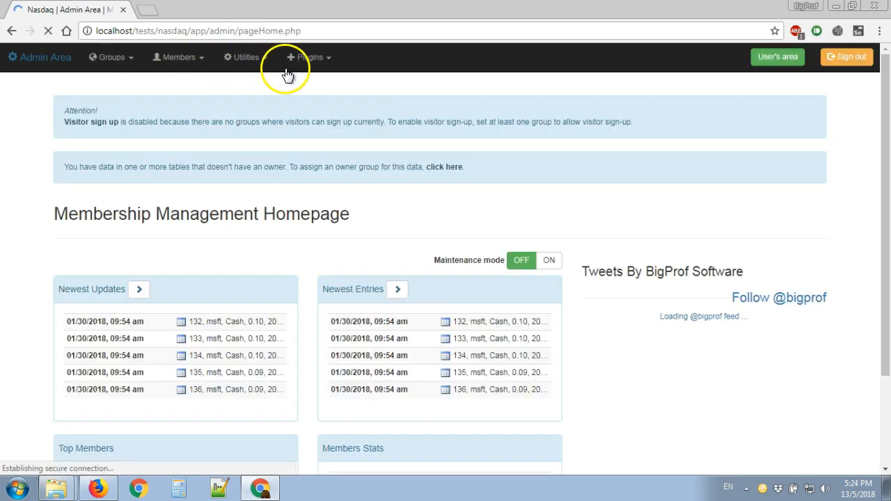
pyautogui.click(319, 62)
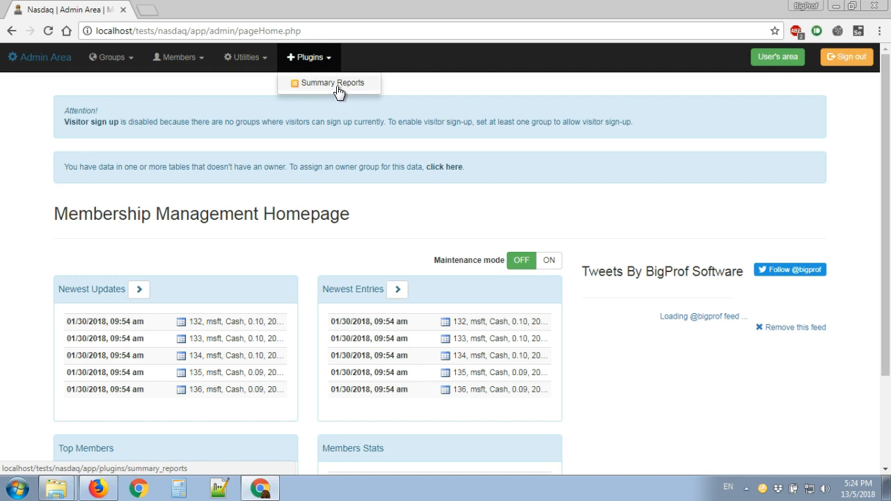
pyautogui.click(338, 87)
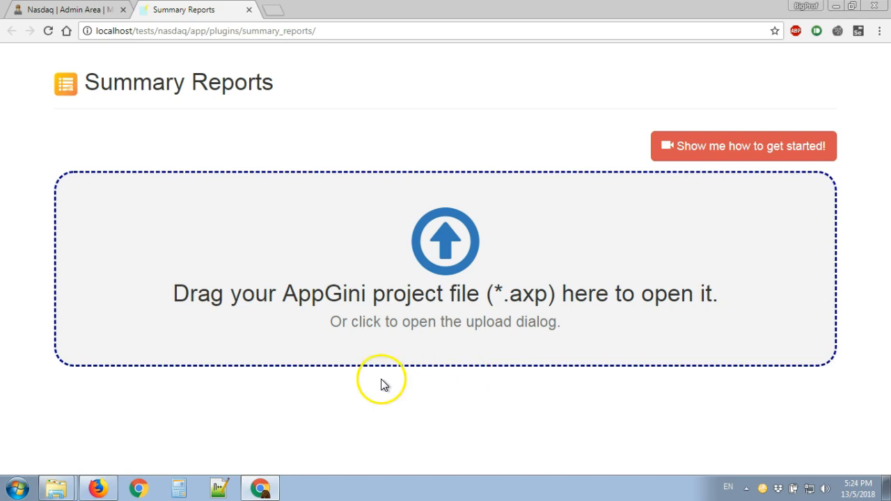
# Step: Load the nasdaq.axp project file from the nasdaq folder in File Explorer into the Summary Reports upload area
pyautogui.moveTo(61, 482)
pyautogui.click(66, 465)
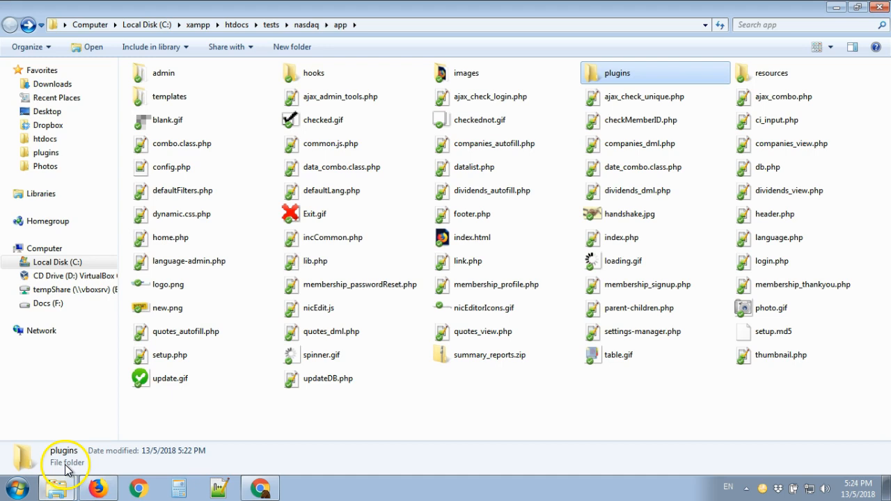
pyautogui.click(57, 437)
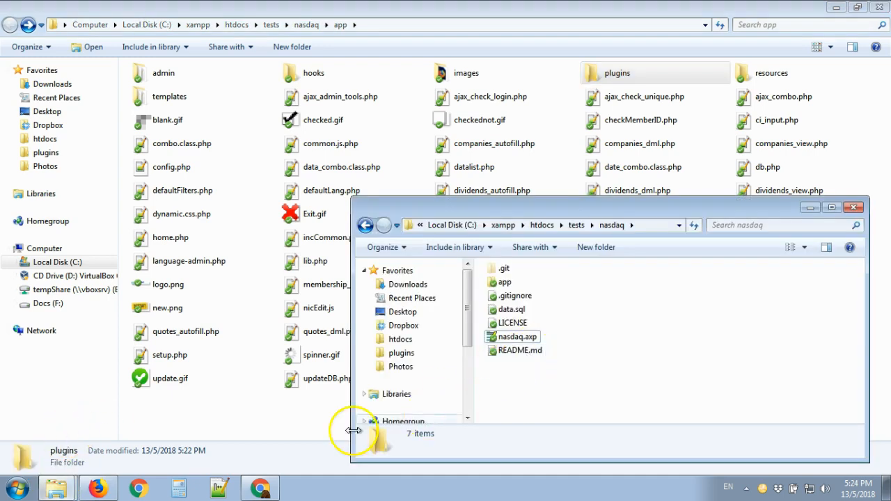
pyautogui.hotkey('alt', 'Tab')
pyautogui.press('Tab')
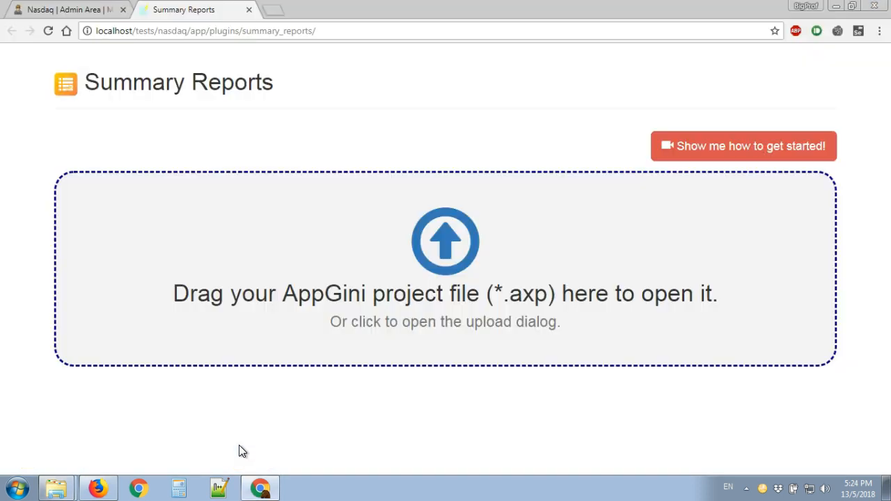
pyautogui.hotkey('alt', 'Tab')
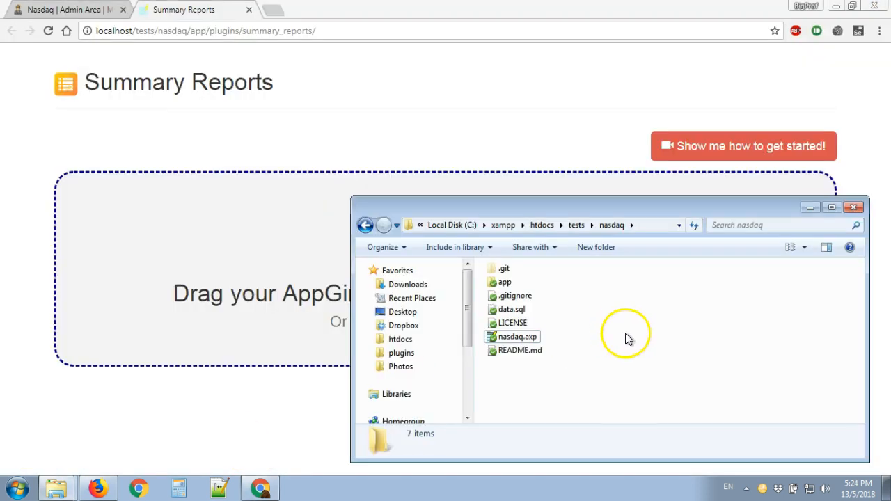
pyautogui.moveTo(506, 342); pyautogui.dragTo(258, 263)
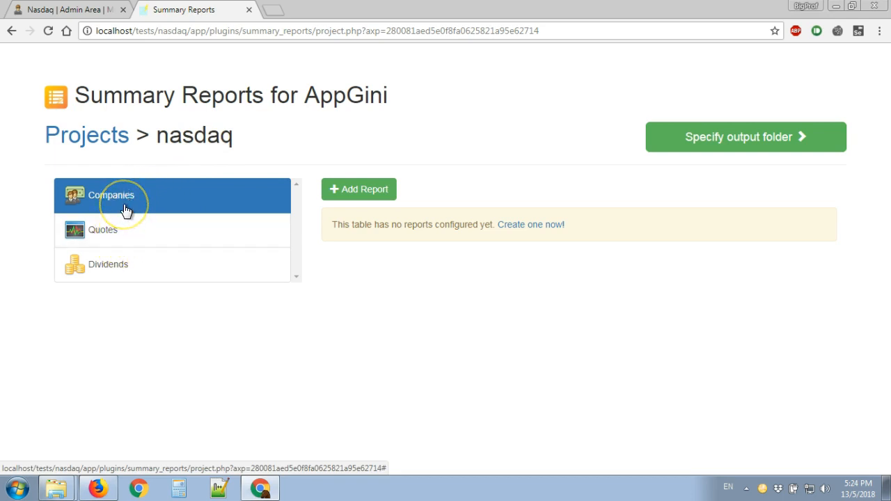
# Step: Go through the nasdaq project's tables and leave the Quotes table selected
pyautogui.click(99, 224)
pyautogui.click(109, 268)
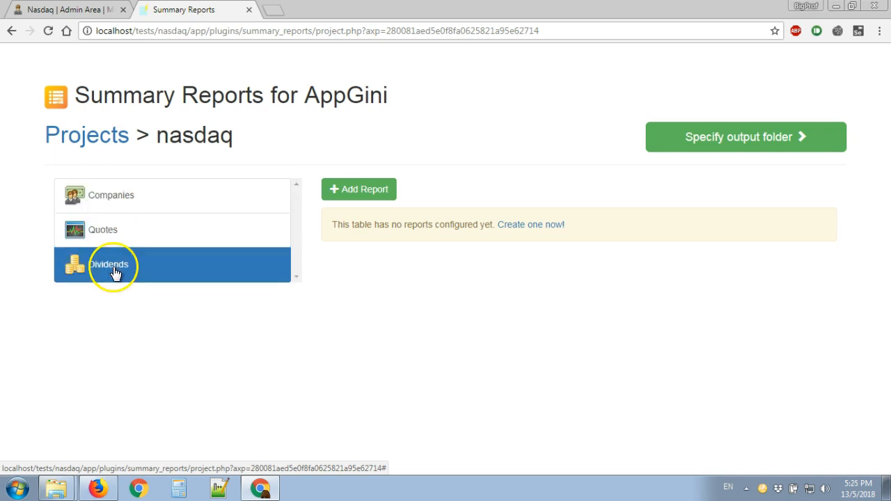
pyautogui.click(114, 239)
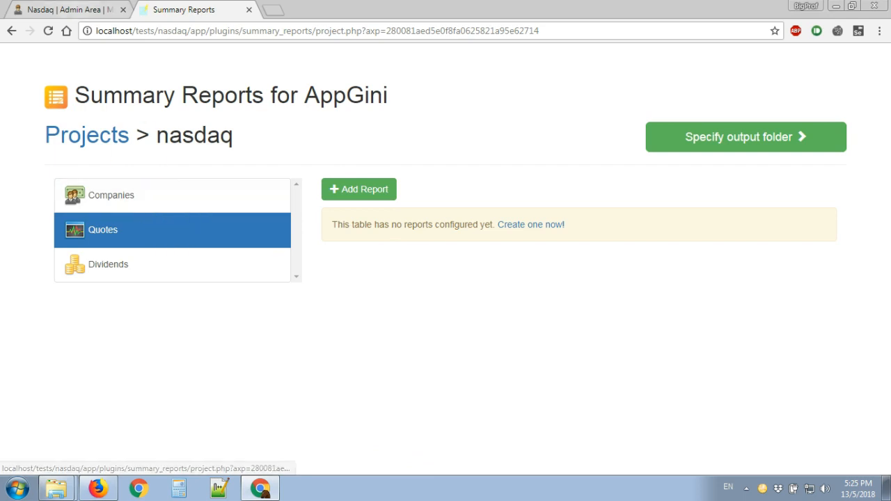
# Step: Examine the Quotes table records in the application's user area, jumping to page 1156
pyautogui.click(68, 14)
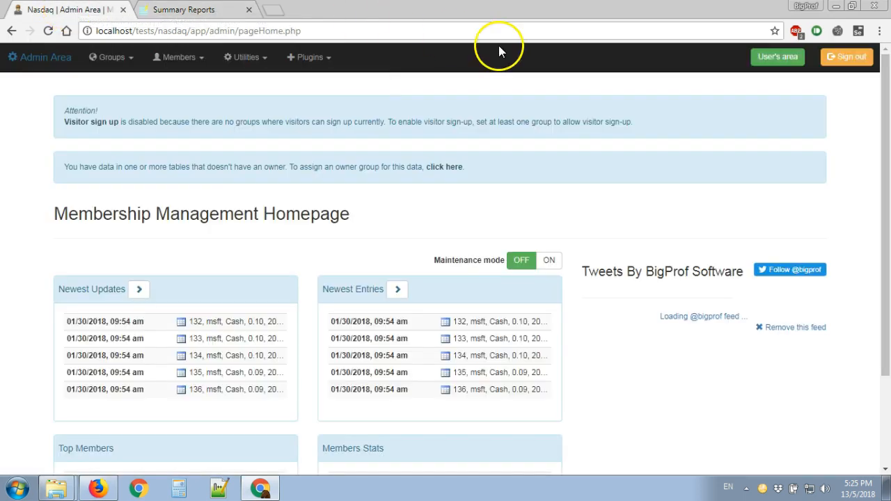
pyautogui.click(791, 58)
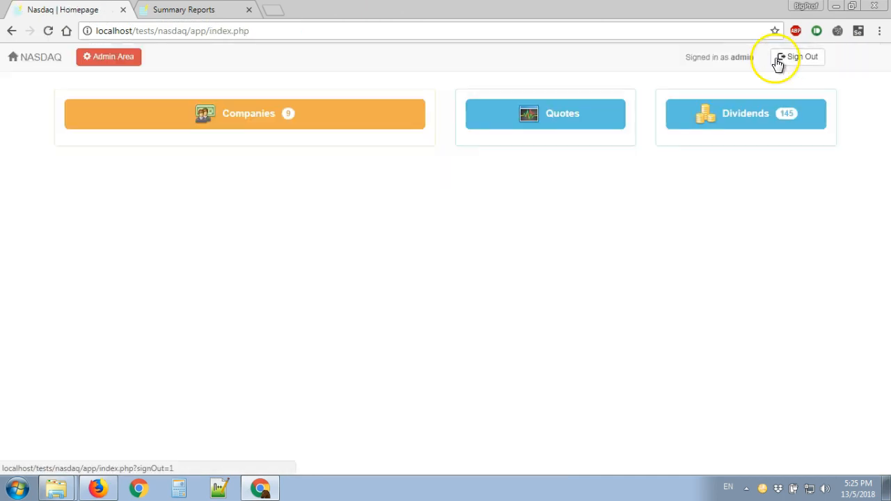
pyautogui.click(583, 115)
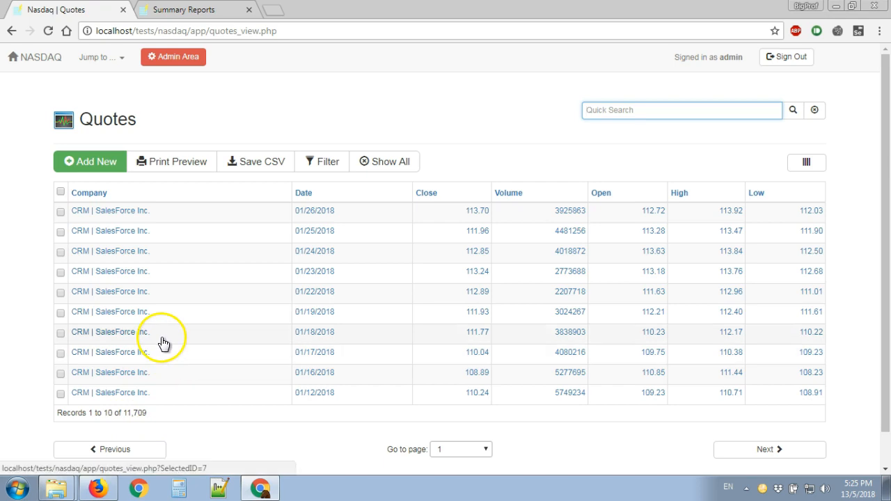
pyautogui.click(450, 450)
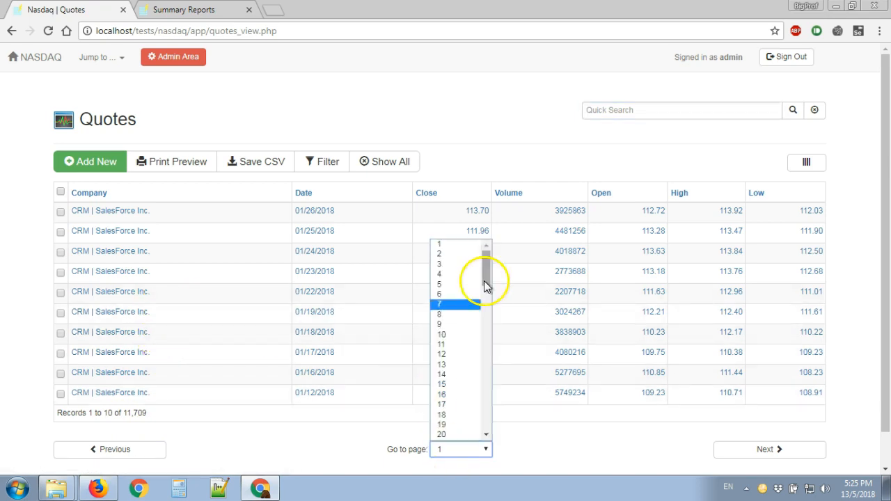
pyautogui.scroll(-11, 452, 350)
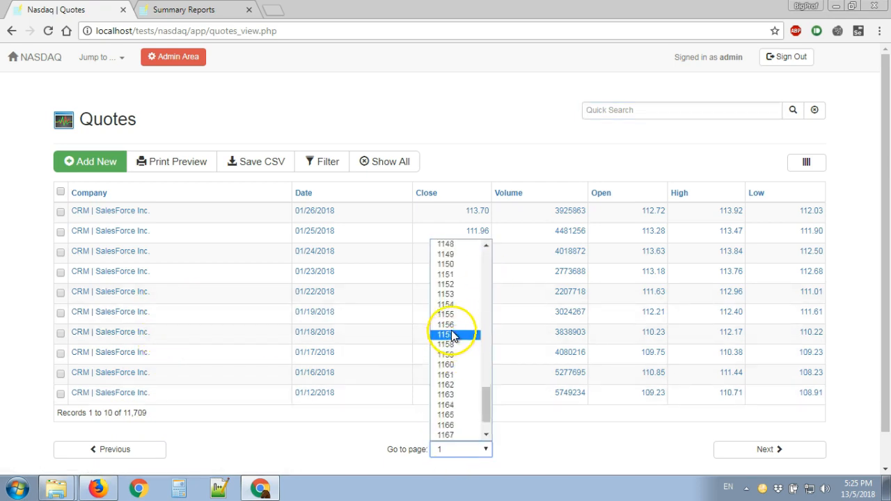
pyautogui.click(453, 326)
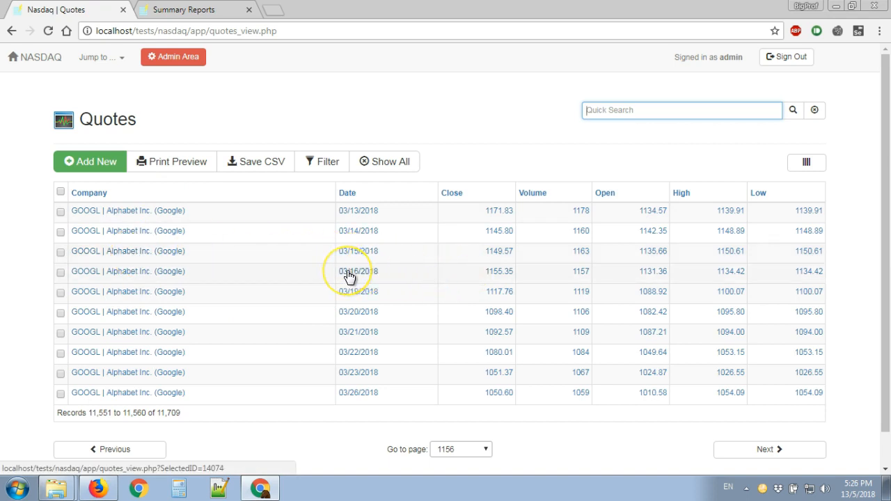
# Step: Return to the Summary Reports project, add a new report for Quotes and title it "Average Close Price"
pyautogui.click(186, 15)
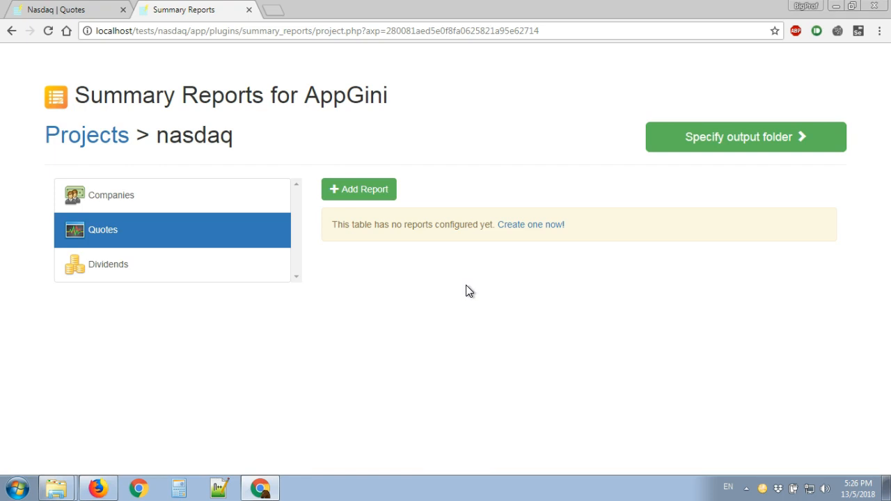
pyautogui.click(376, 191)
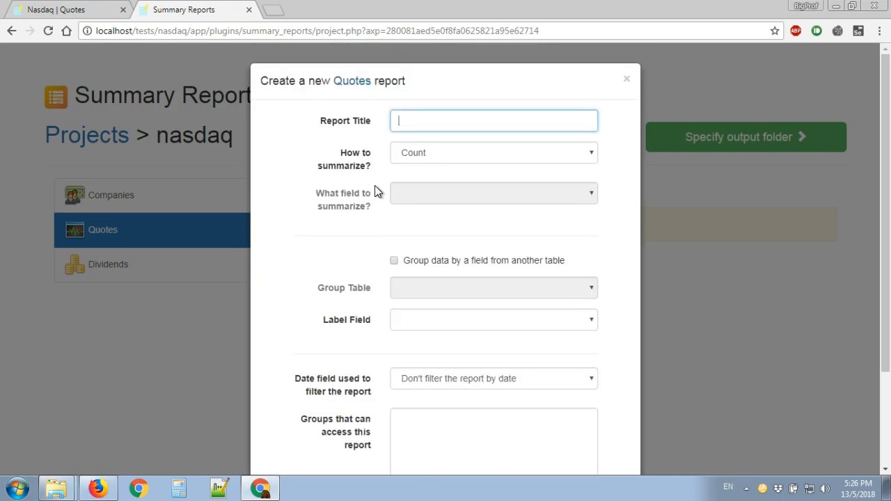
pyautogui.write('A')
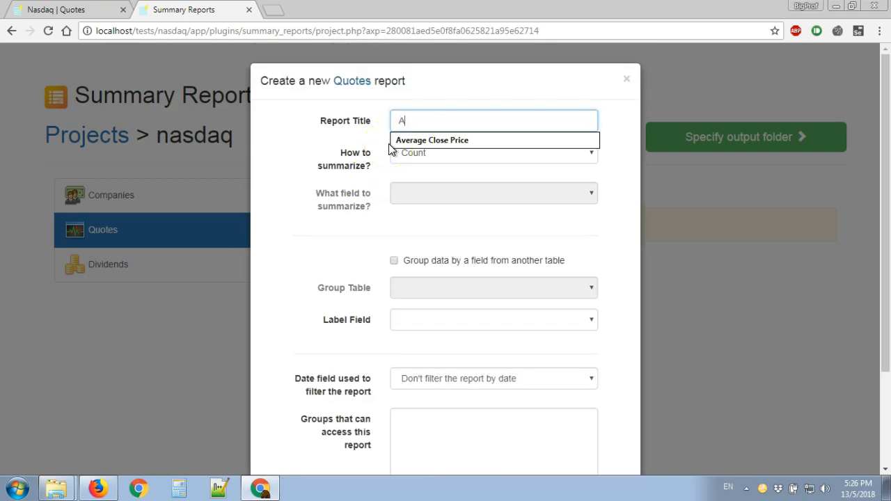
pyautogui.write('ver')
pyautogui.press('Down')
pyautogui.press('Return')
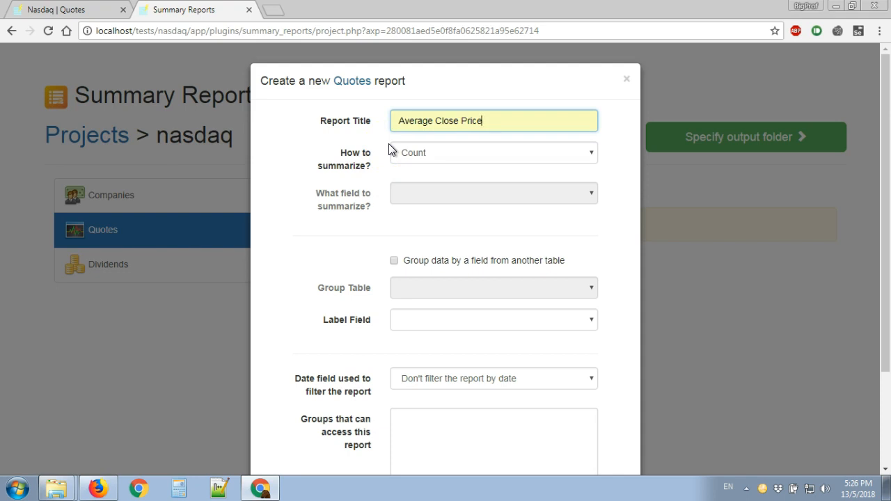
# Step: Set the report to summarize by Average, using the Close field
pyautogui.click(427, 152)
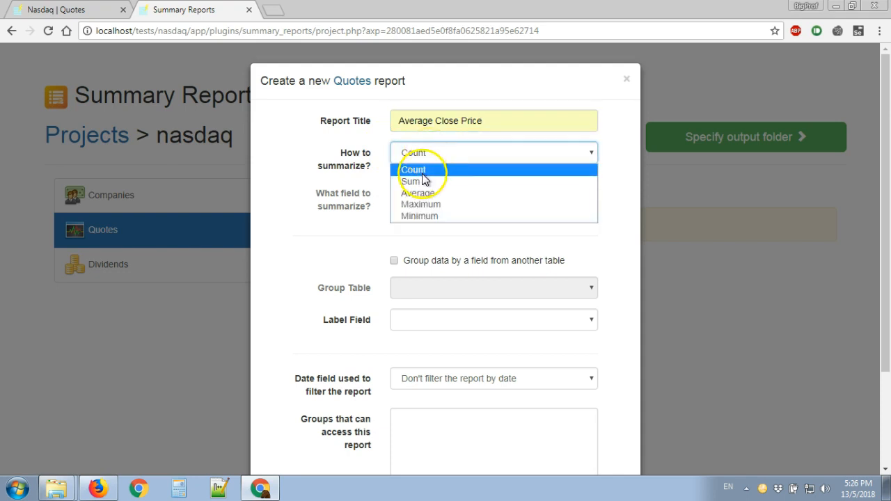
pyautogui.click(420, 197)
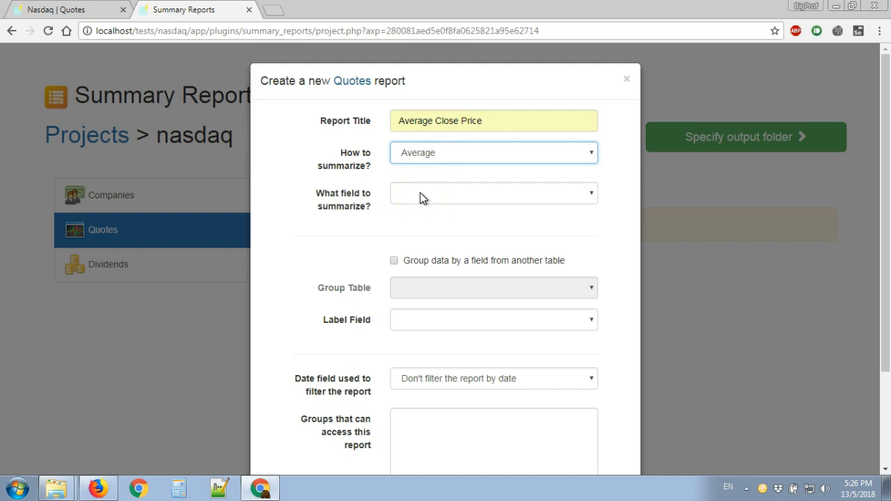
pyautogui.click(420, 197)
pyautogui.click(420, 234)
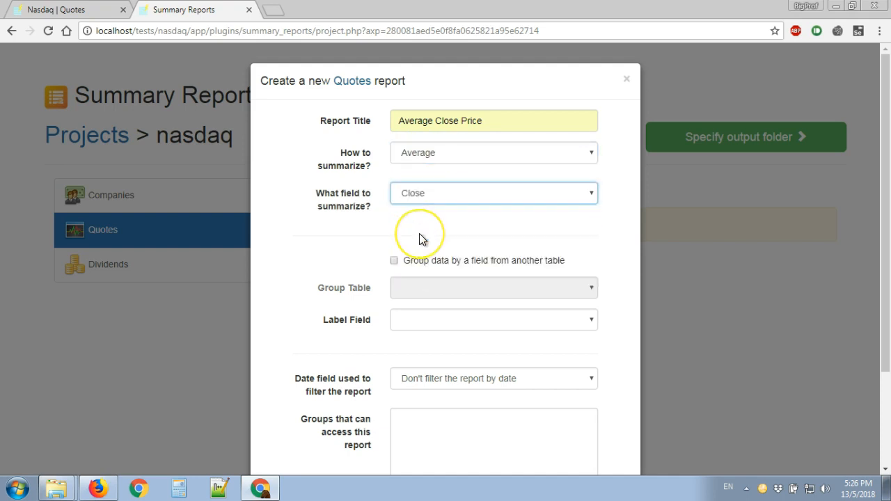
# Step: Set the report's label field to Company and use Date as the field for filtering the report
pyautogui.click(408, 322)
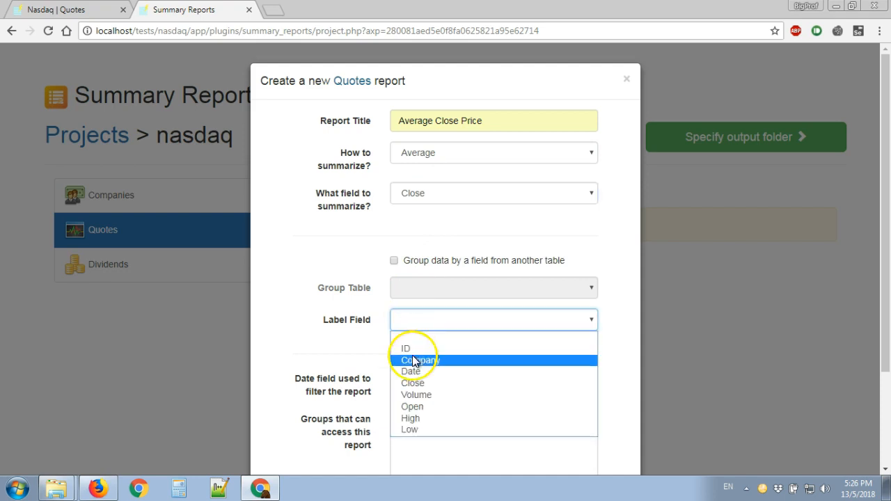
pyautogui.click(412, 360)
pyautogui.click(404, 340)
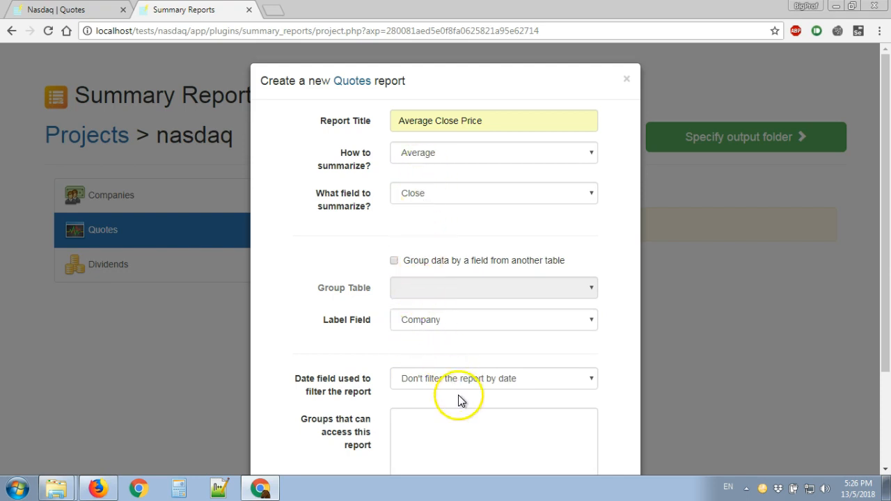
pyautogui.click(508, 382)
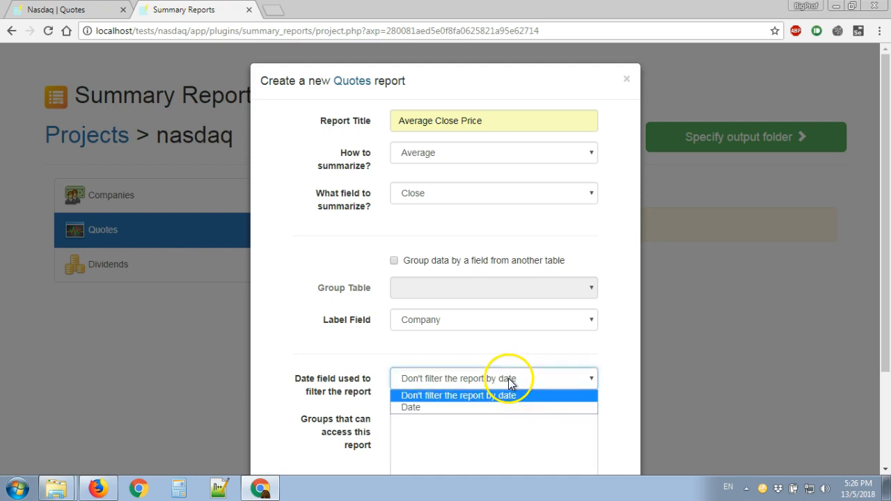
pyautogui.click(482, 407)
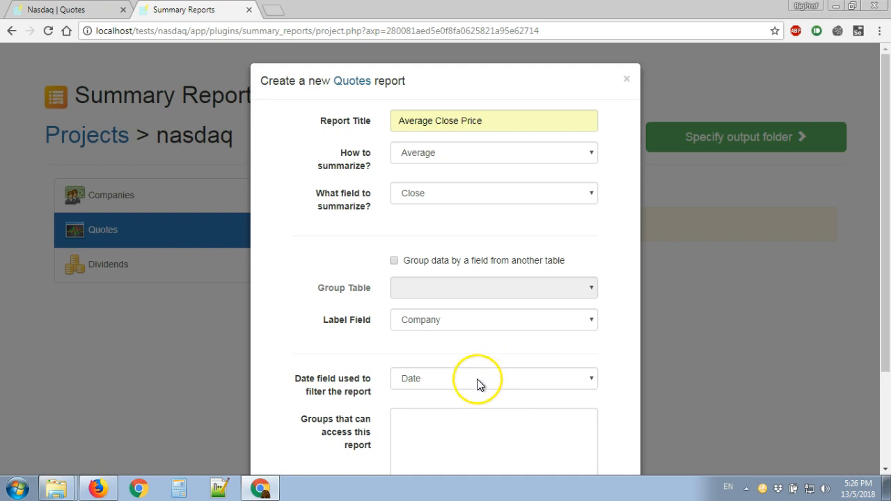
pyautogui.click(465, 401)
pyautogui.scroll(-1, 467, 397)
pyautogui.scroll(-1, 467, 398)
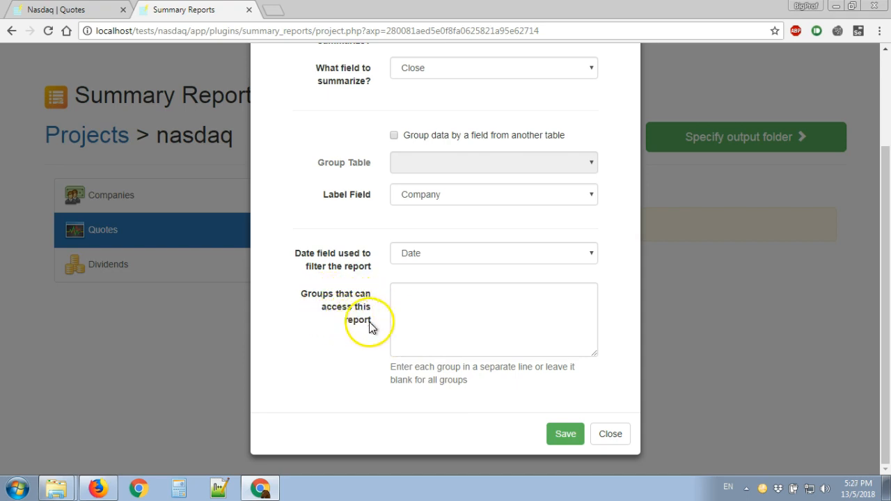
pyautogui.click(413, 321)
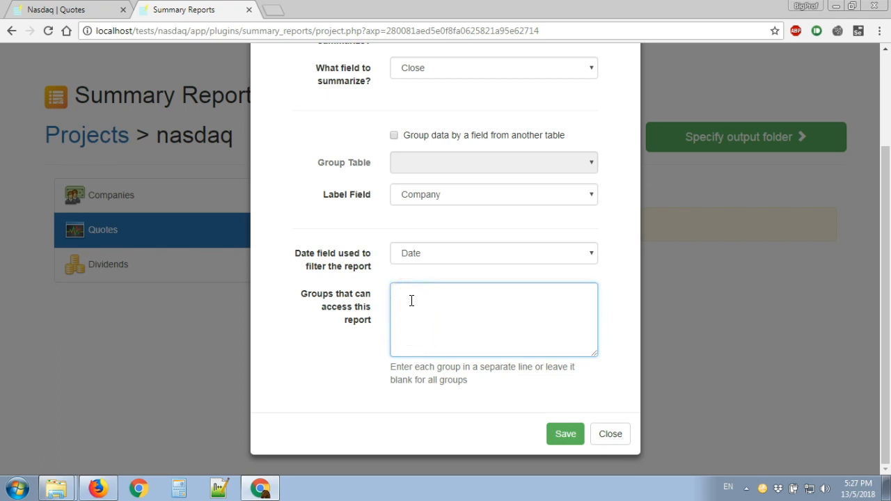
pyautogui.write('Admins')
pyautogui.write('Data')
pyautogui.write('_en')
pyautogui.press('BackSpace')
pyautogui.write('ry')
pyautogui.moveTo(454, 306); pyautogui.dragTo(387, 295)
pyautogui.press('BackSpace')
# Step: Save the Average Close Price report with access open to all groups, and select the Dividends table
pyautogui.click(568, 437)
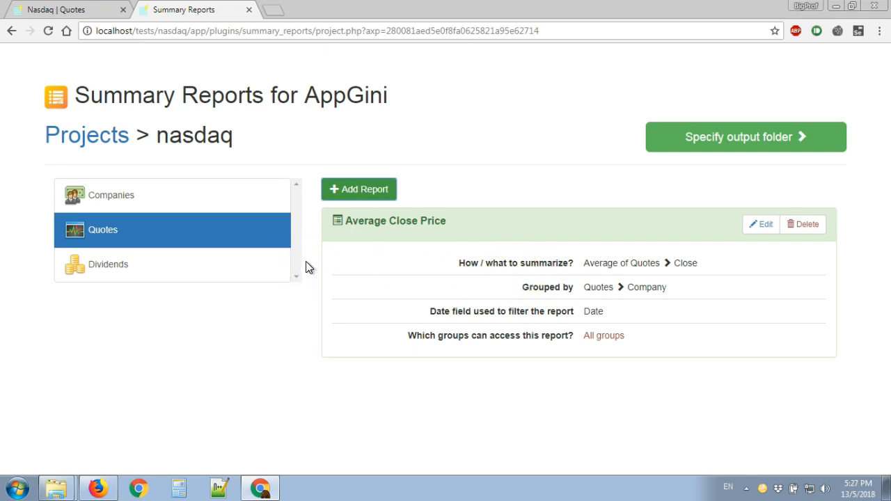
pyautogui.click(237, 276)
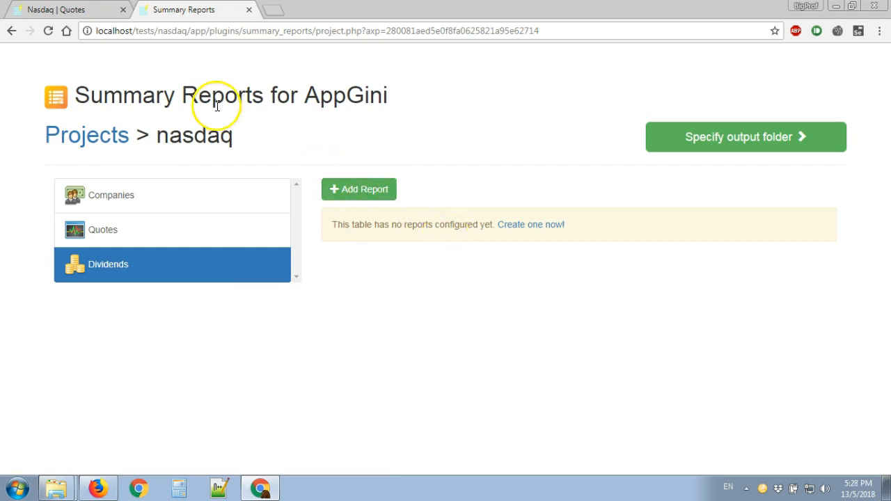
# Step: Examine the Dividends table records in the NASDAQ application, paging forward to page 7
pyautogui.click(69, 13)
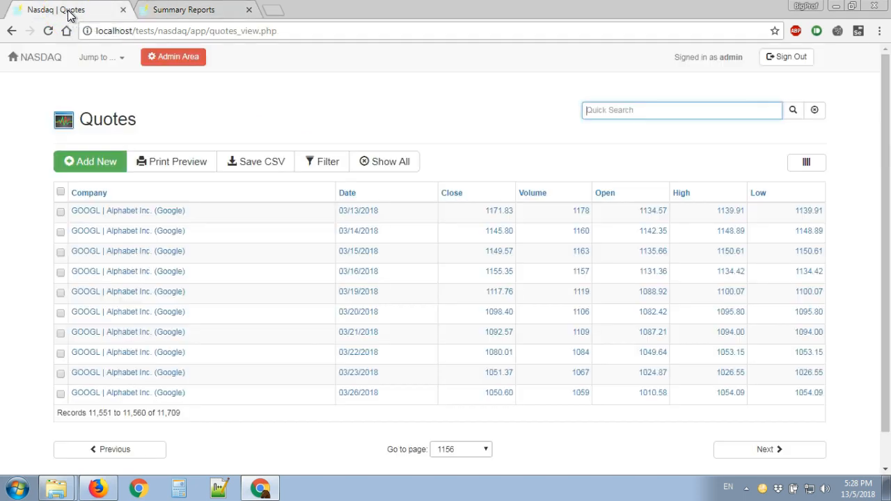
pyautogui.click(113, 70)
pyautogui.click(122, 136)
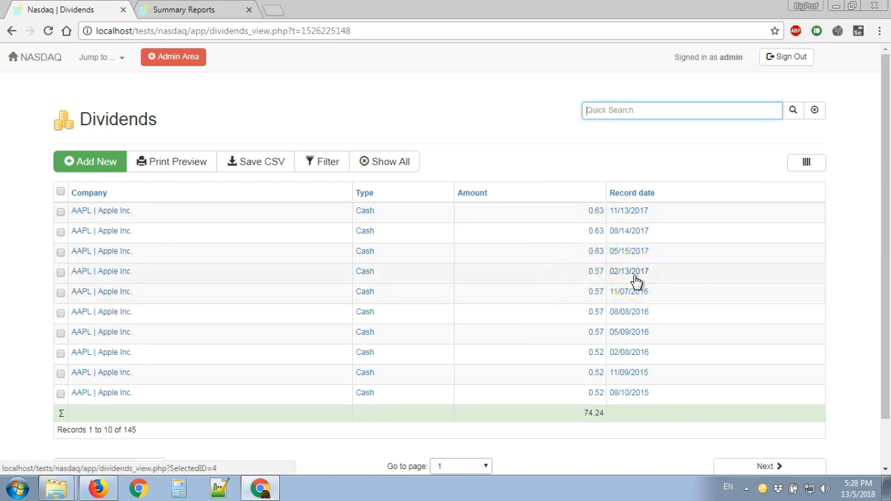
pyautogui.click(733, 470)
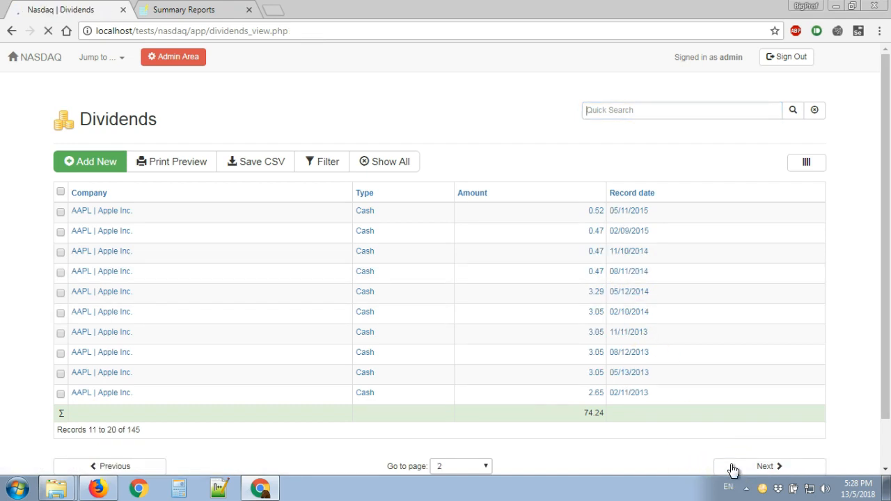
pyautogui.click(734, 471)
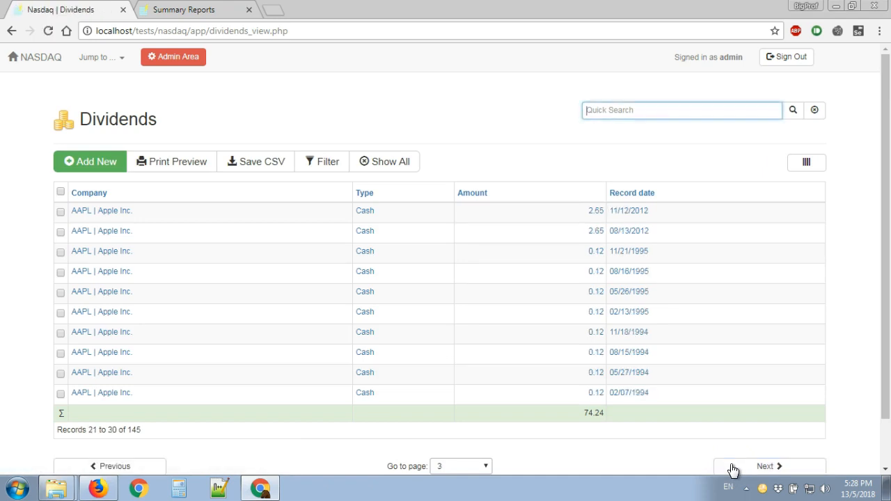
pyautogui.click(734, 470)
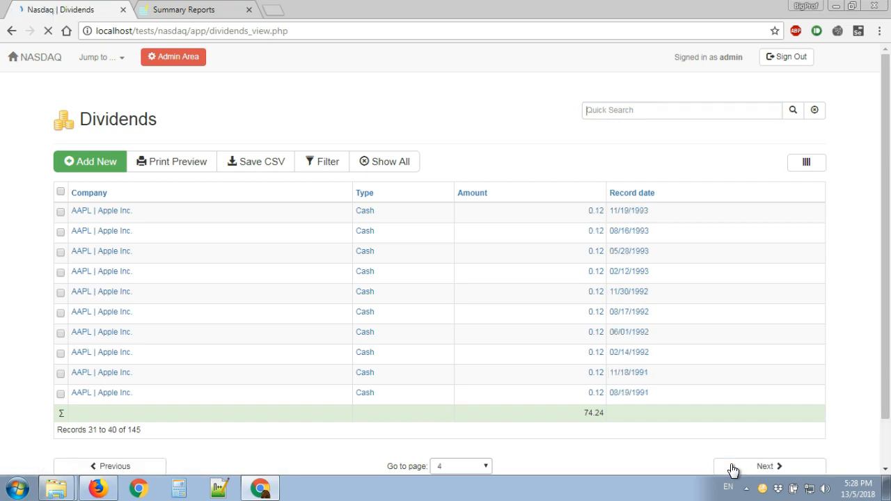
pyautogui.click(753, 471)
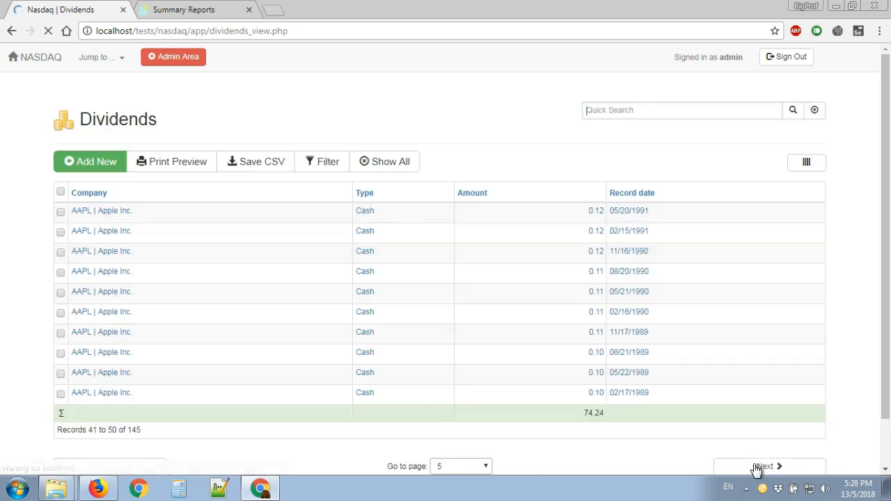
pyautogui.click(756, 470)
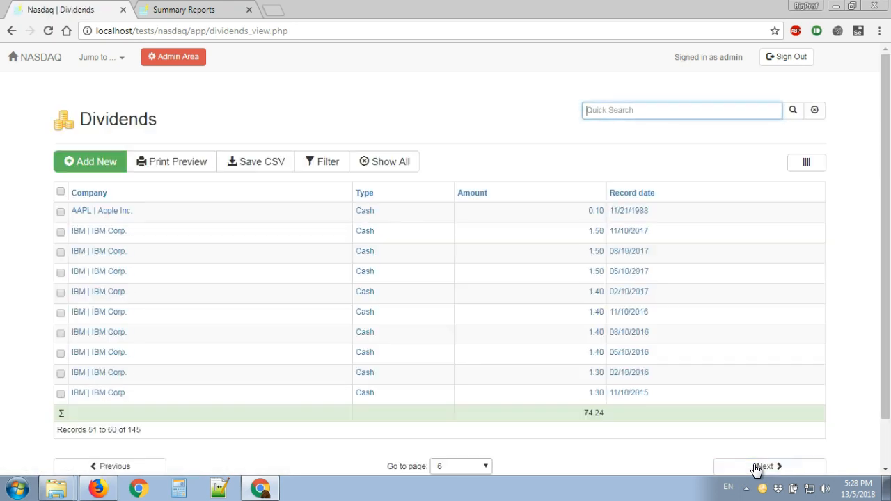
pyautogui.click(756, 471)
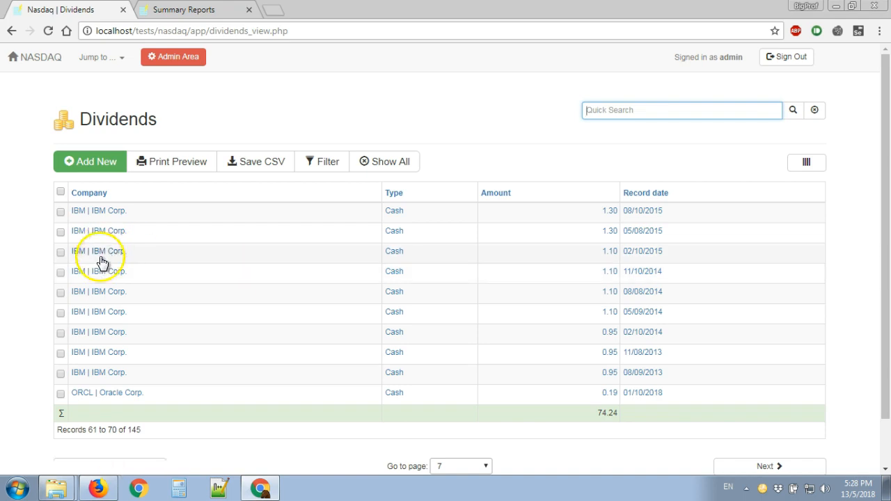
# Step: Return to the Summary Reports project, add a new report for Dividends and title it "Total Dividends"
pyautogui.click(177, 20)
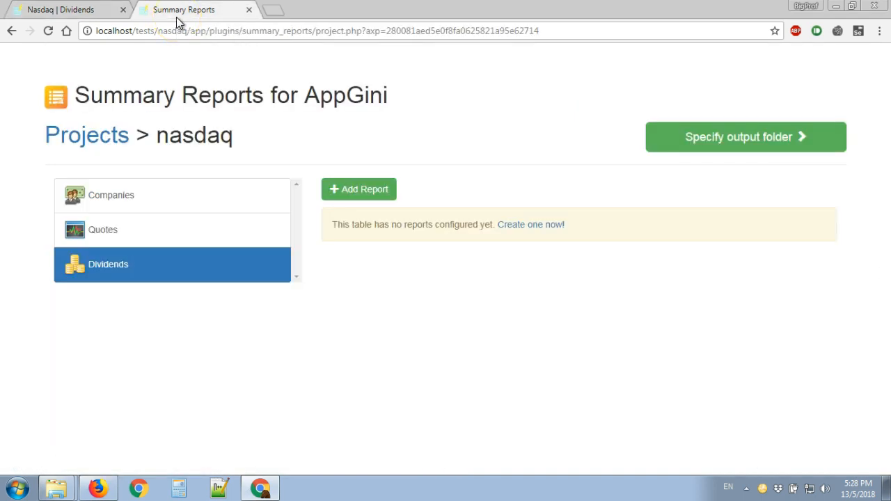
pyautogui.click(365, 197)
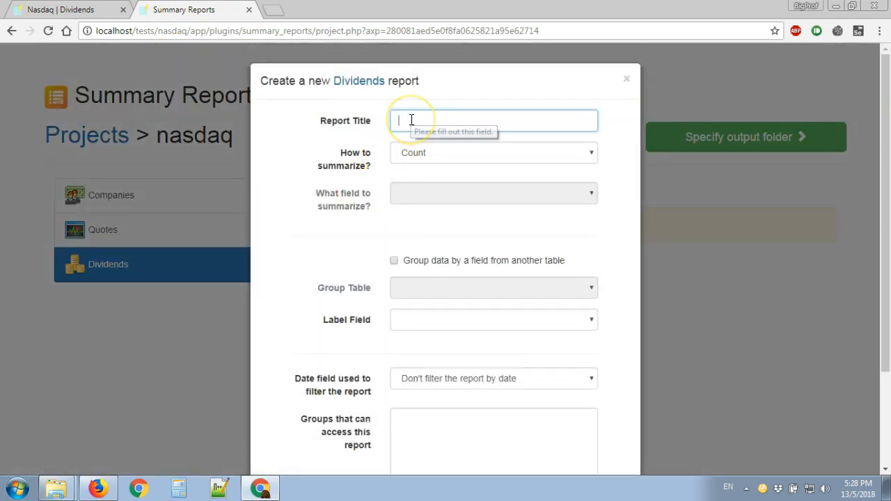
pyautogui.write('To')
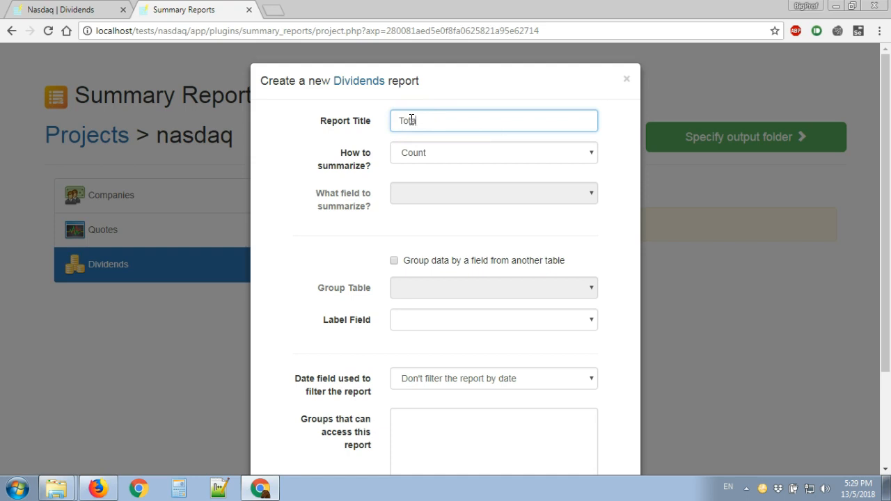
pyautogui.write('tal Dividi')
pyautogui.write('nds')
# Step: Set the Dividends report to summarize by Sum, using the Amount field
pyautogui.click(433, 155)
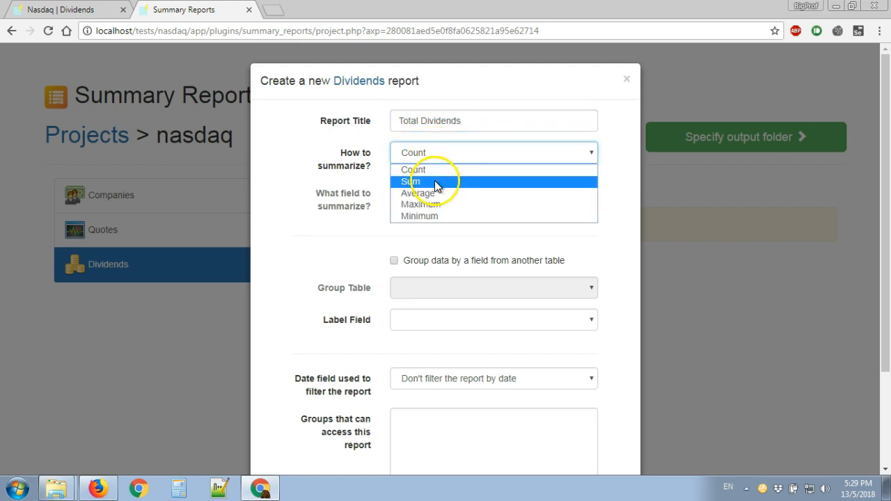
pyautogui.click(435, 181)
pyautogui.click(432, 198)
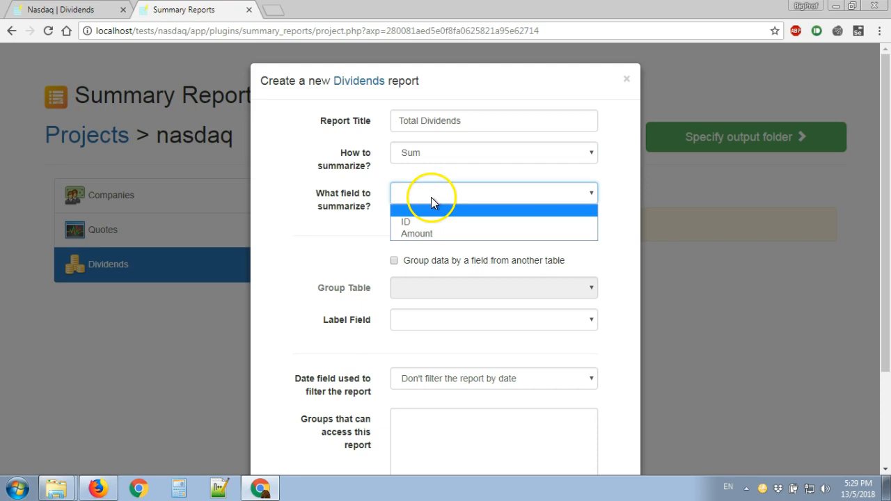
pyautogui.click(429, 234)
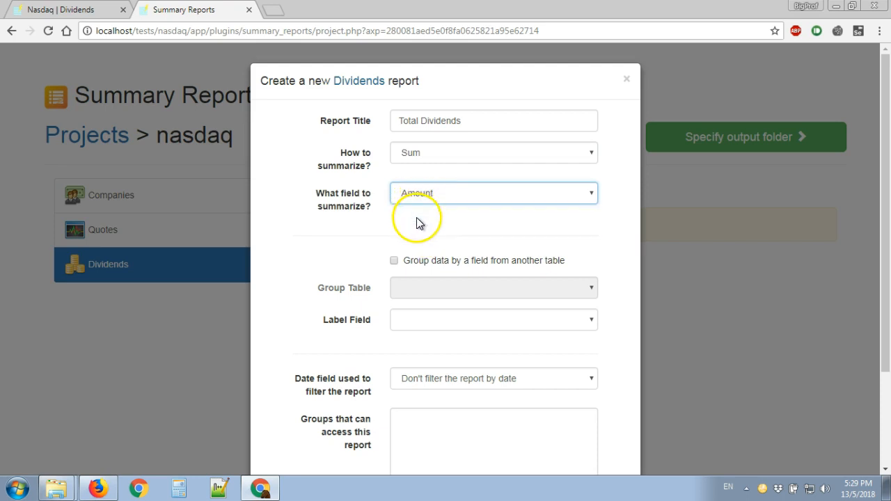
# Step: Set the Dividends report's label field to Company and its date filter field to Record date
pyautogui.click(410, 318)
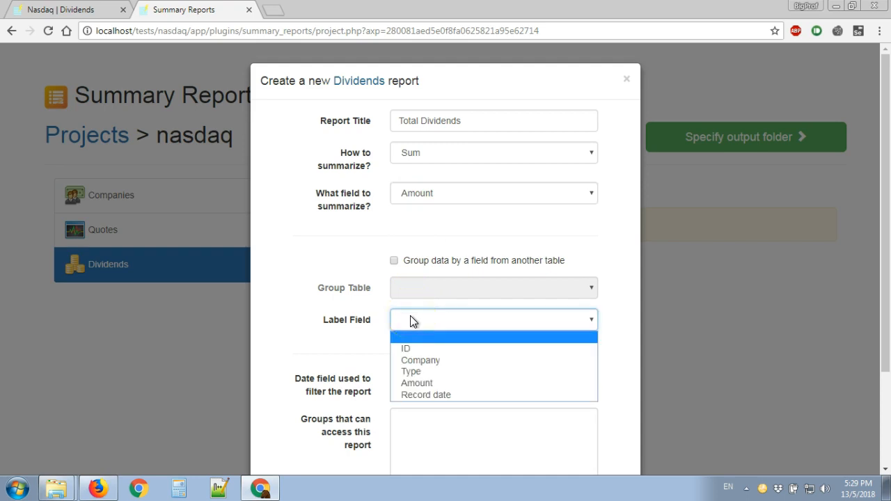
pyautogui.click(421, 360)
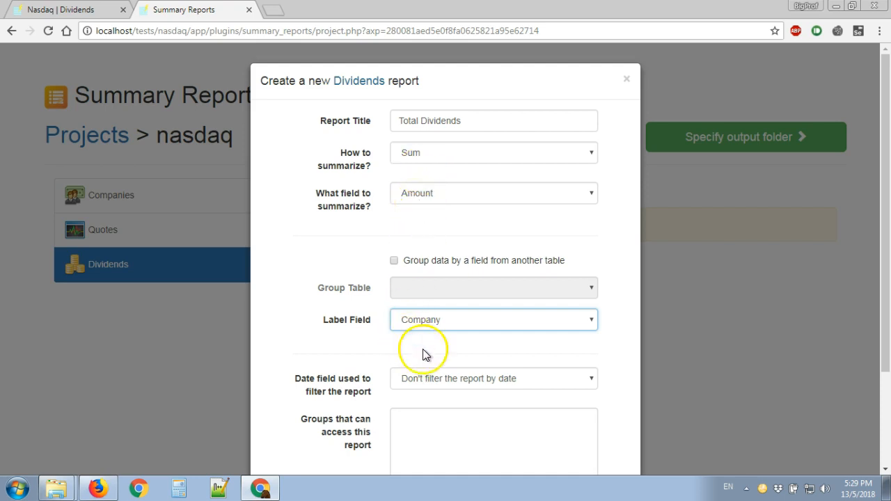
pyautogui.click(465, 380)
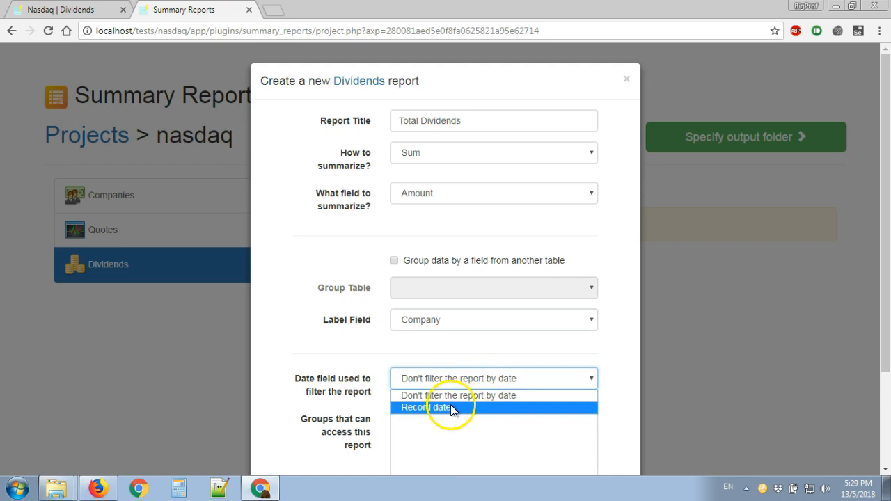
pyautogui.click(447, 407)
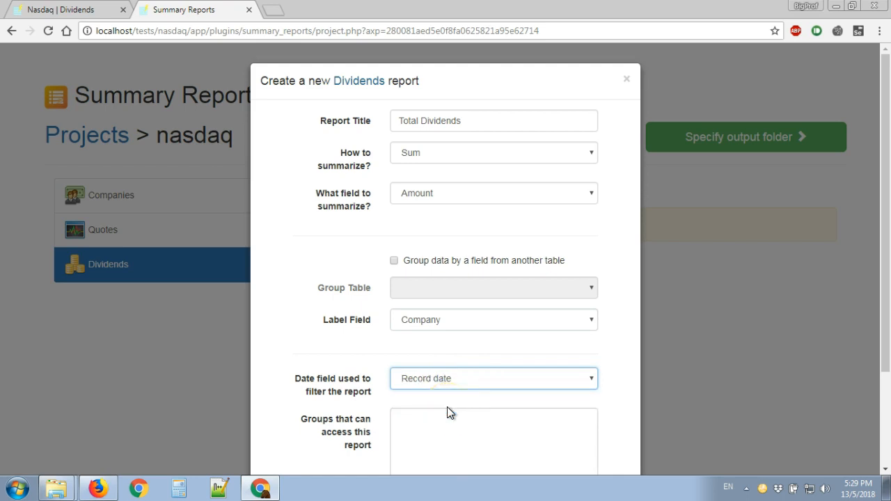
# Step: Save the Total Dividends report with the access groups left blank, and review the reports configured for Quotes and Dividends
pyautogui.scroll(-2, 449, 410)
pyautogui.click(423, 305)
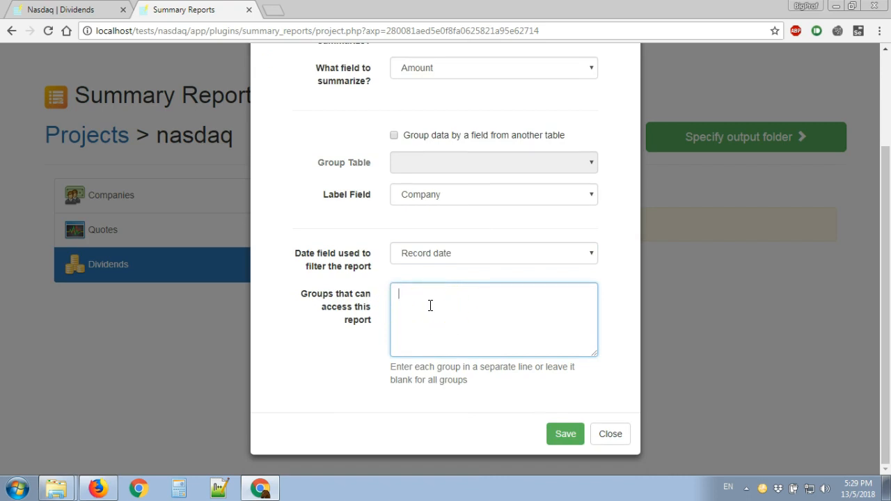
pyautogui.click(565, 435)
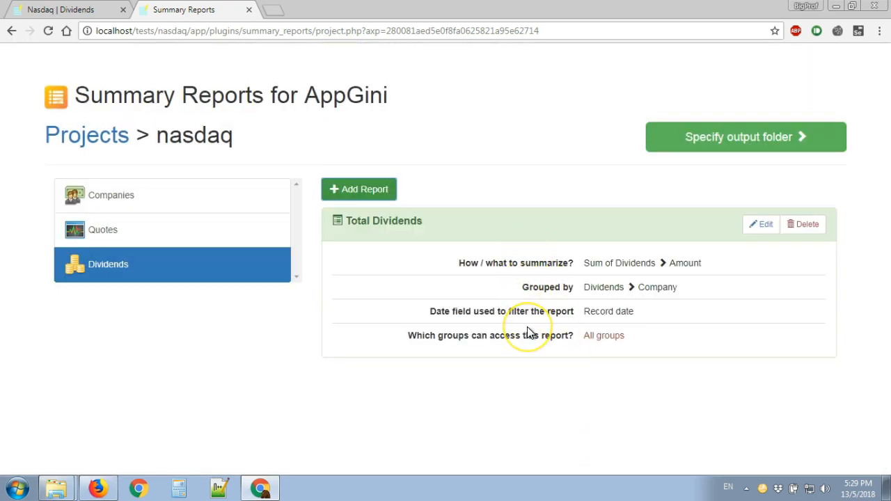
pyautogui.click(202, 230)
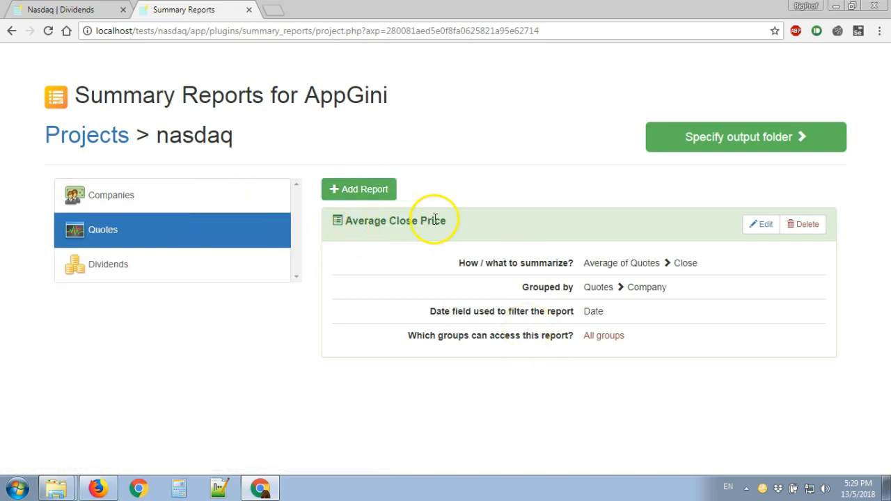
pyautogui.click(159, 274)
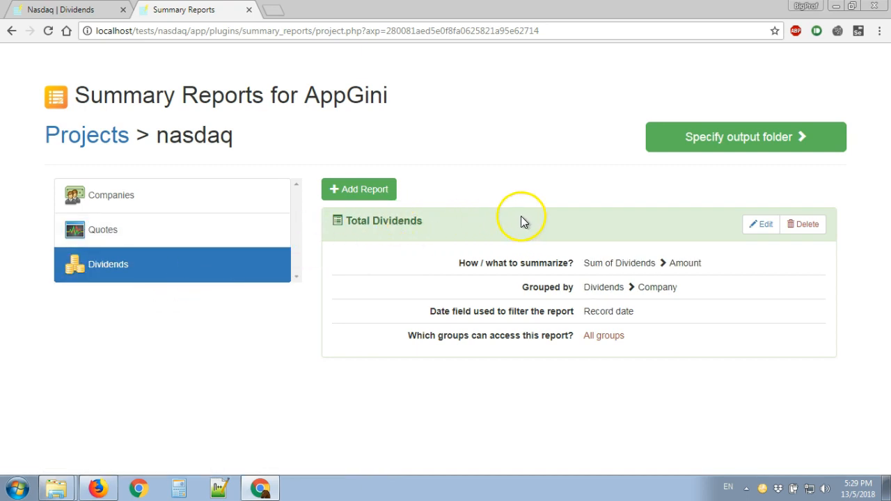
# Step: Specify C:\xampp\htdocs\tests\nasdaq\app as the output folder and generate the report files
pyautogui.click(757, 143)
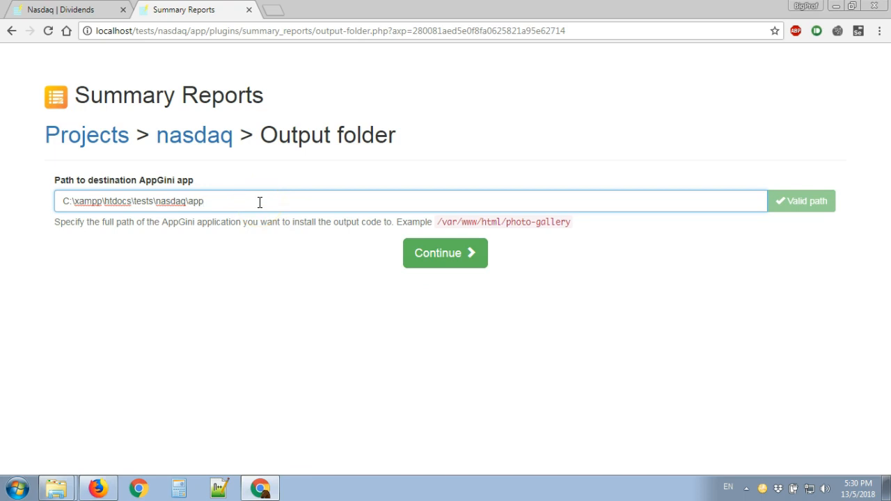
pyautogui.press('BackSpace')
pyautogui.press('BackSpace')
pyautogui.click(255, 263)
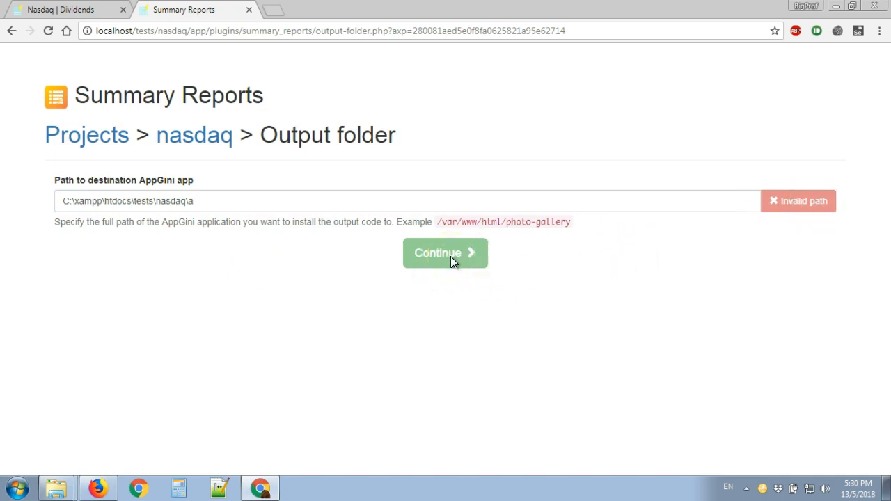
pyautogui.click(224, 202)
pyautogui.write('pp')
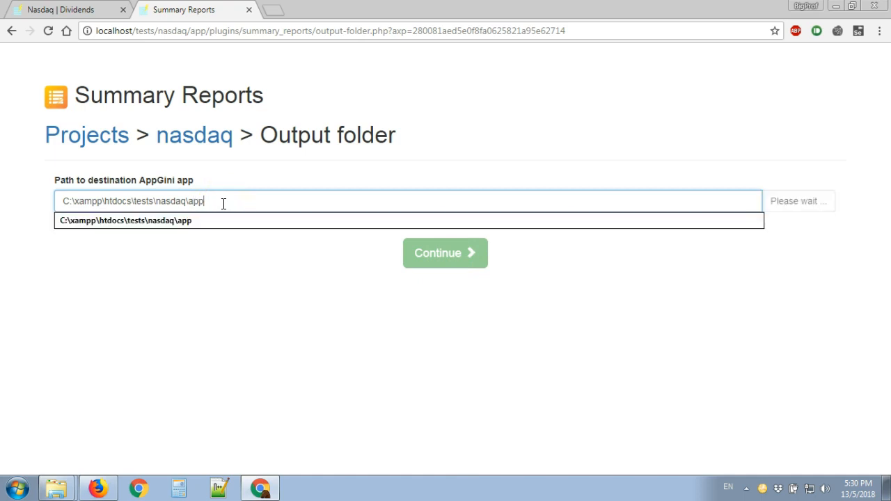
pyautogui.click(233, 239)
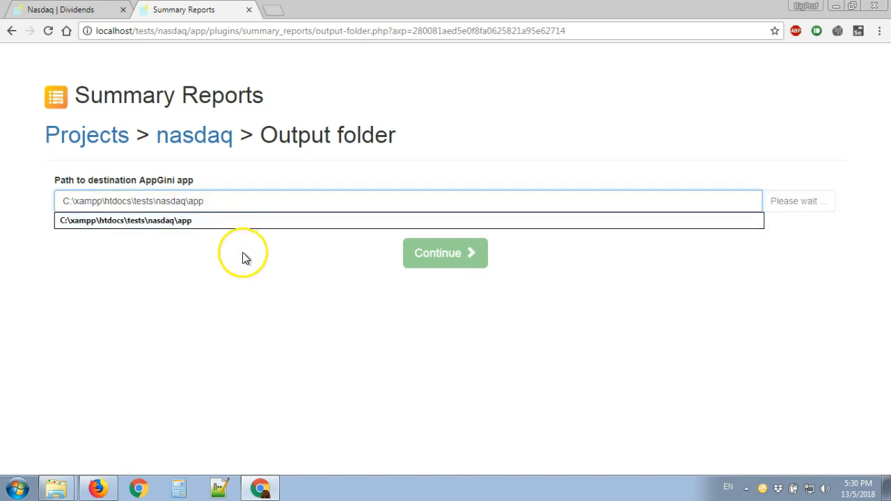
pyautogui.click(434, 259)
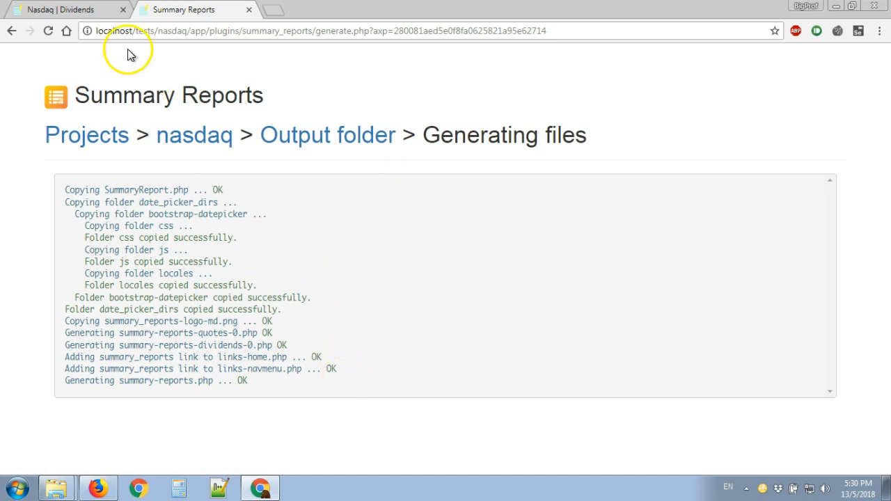
# Step: Return to the NASDAQ app's homepage and open the Average Close Price report from Summary Reports
pyautogui.click(83, 14)
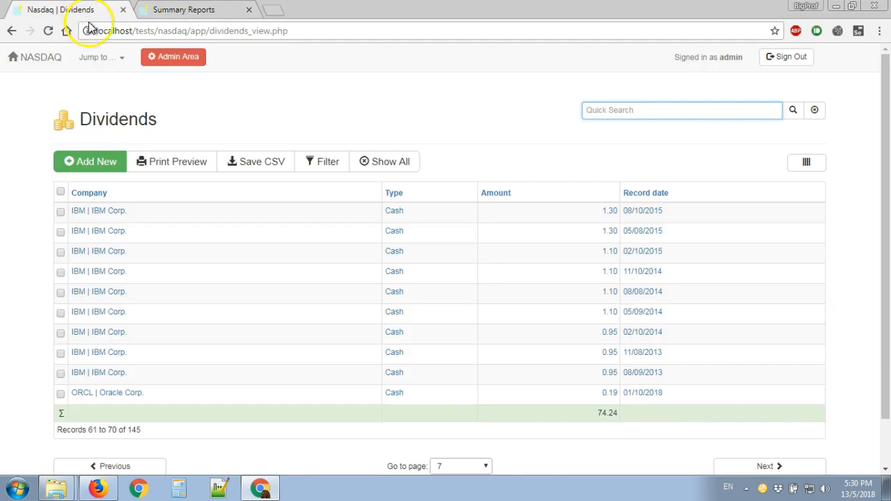
pyautogui.click(42, 65)
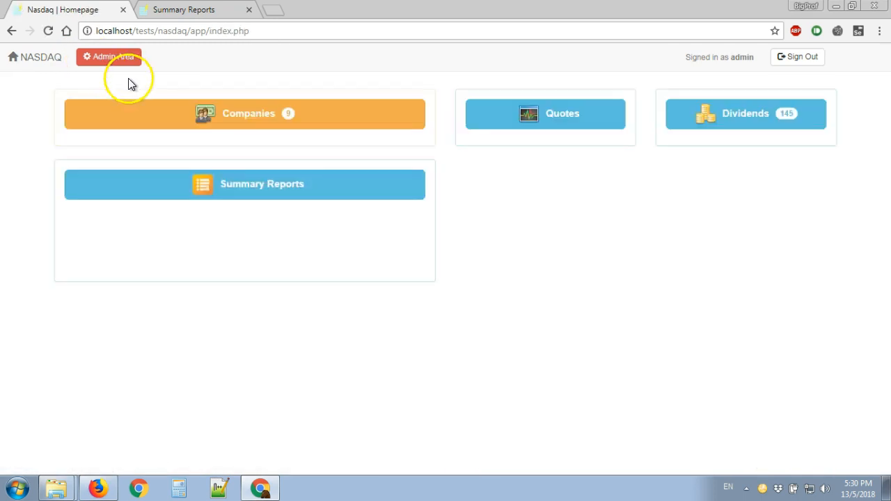
pyautogui.click(259, 197)
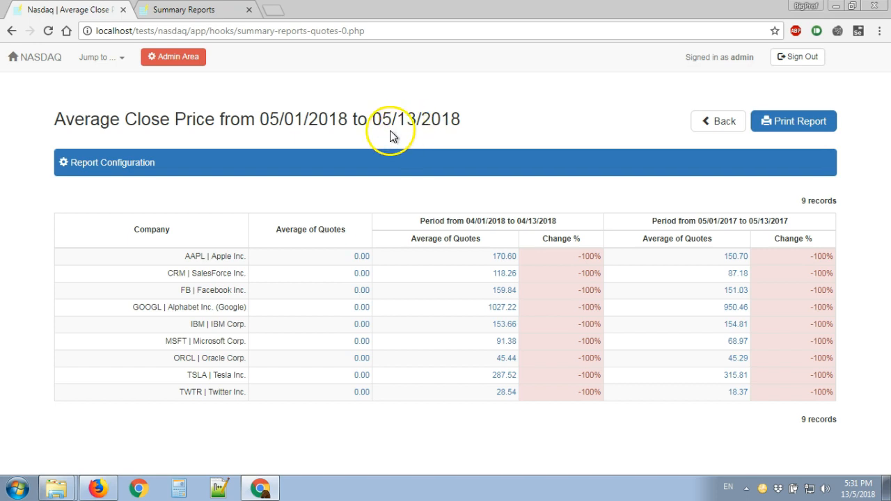
# Step: Set the Average Close Price report's period to the current year, keeping both comparison periods enabled, and apply the configuration
pyautogui.click(242, 168)
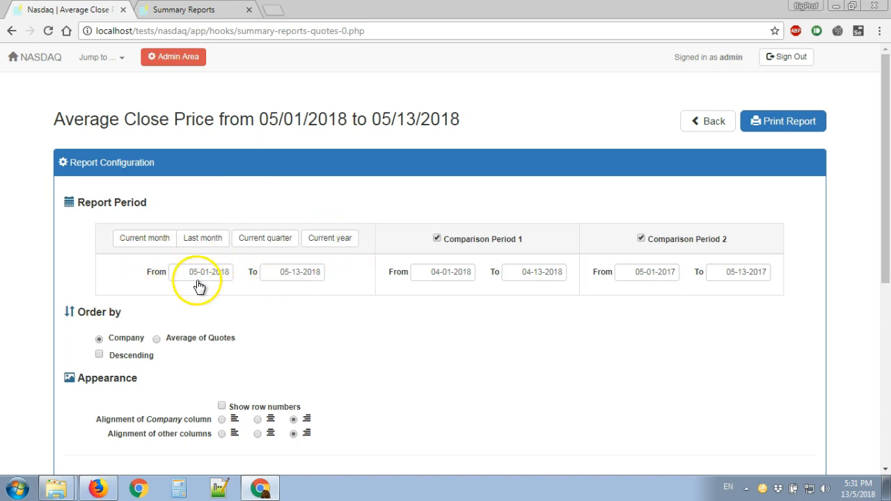
pyautogui.click(219, 274)
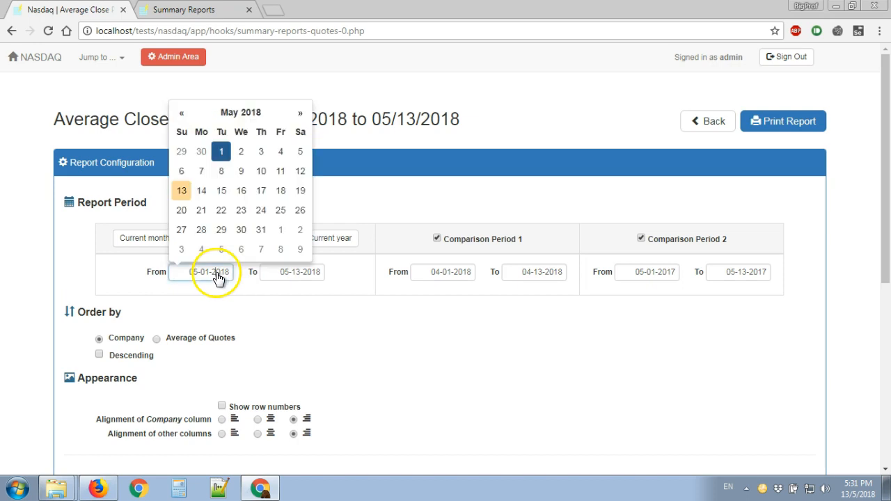
pyautogui.click(295, 278)
pyautogui.click(275, 300)
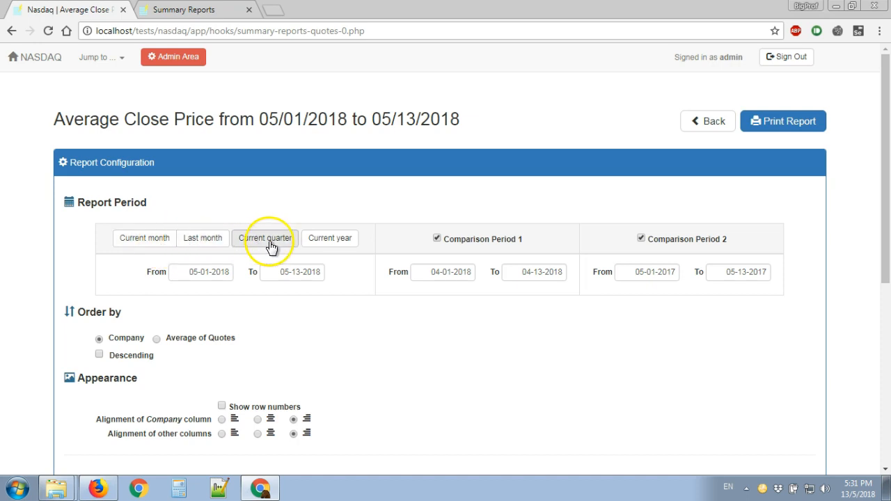
pyautogui.click(346, 243)
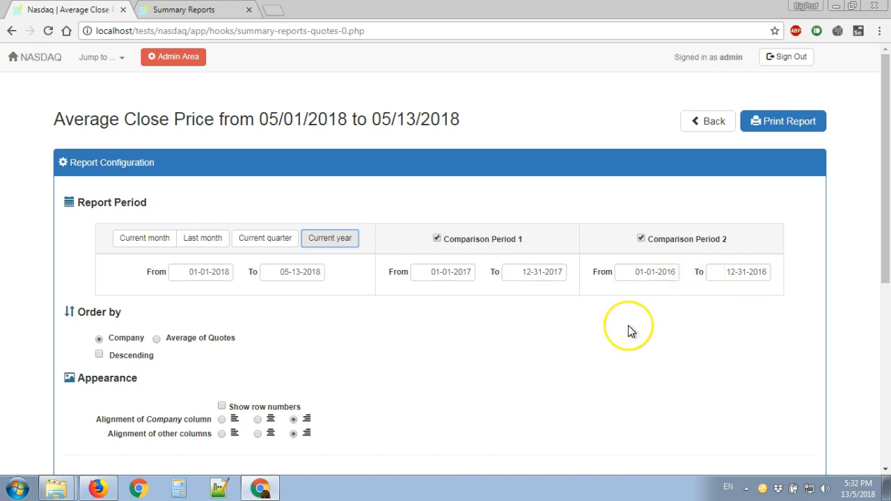
pyautogui.scroll(-2, 629, 331)
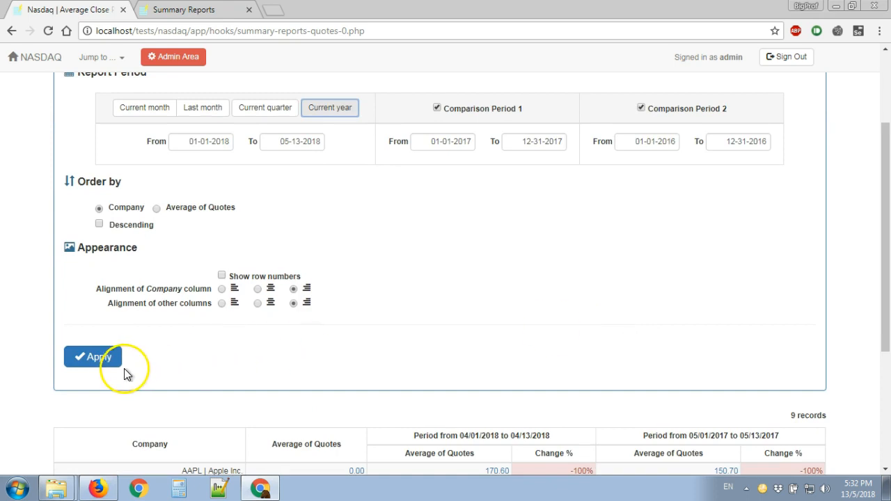
pyautogui.click(100, 357)
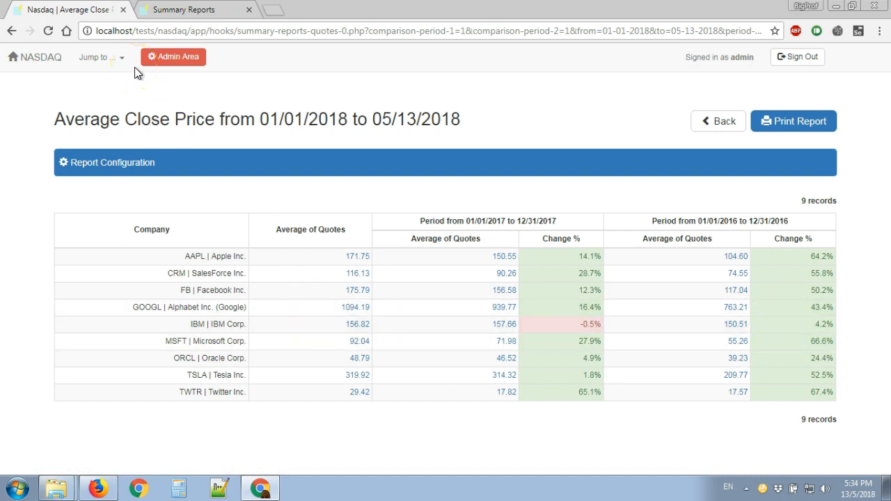
# Step: Go back and open the Total Dividends report, then set its period to the current year and apply the configuration
pyautogui.click(724, 123)
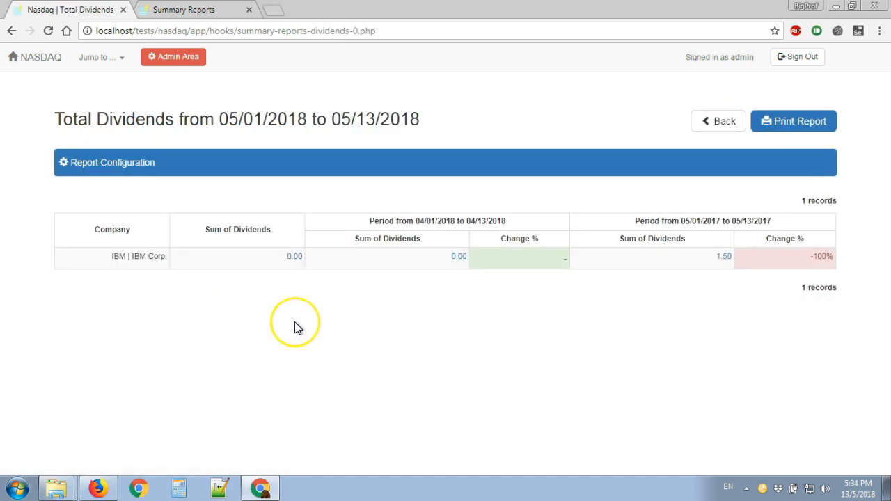
pyautogui.click(278, 172)
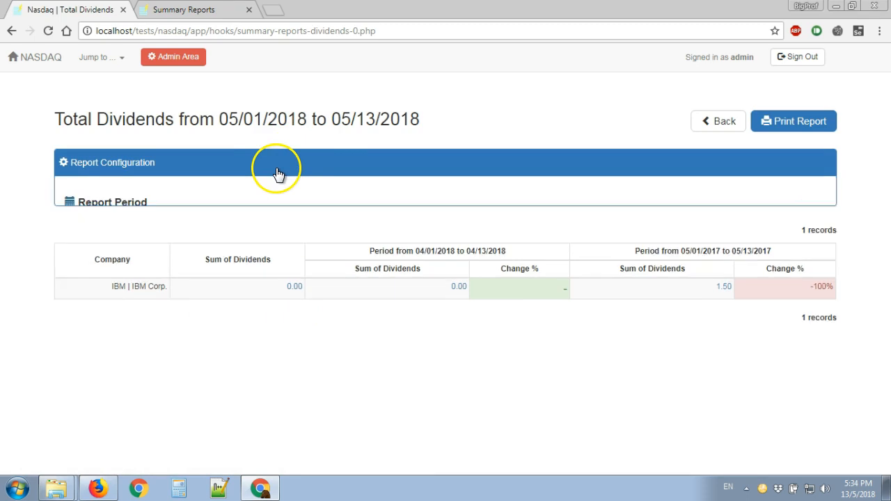
pyautogui.click(339, 242)
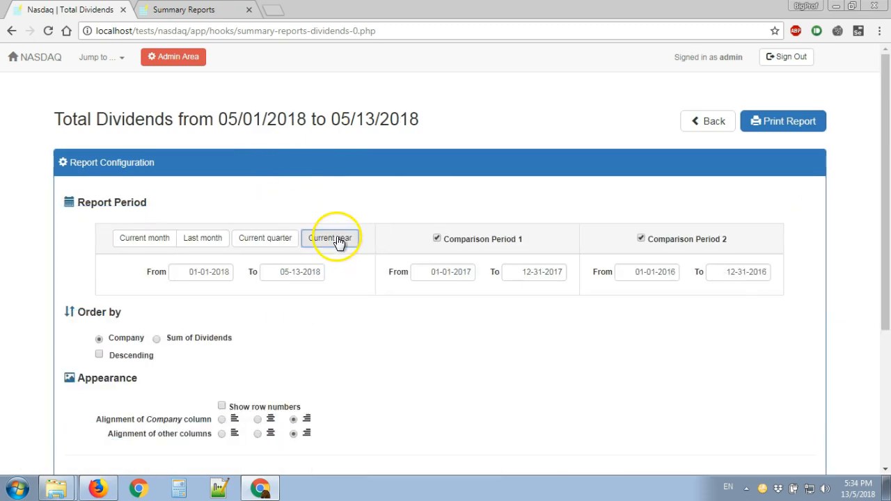
pyautogui.scroll(-3, 364, 309)
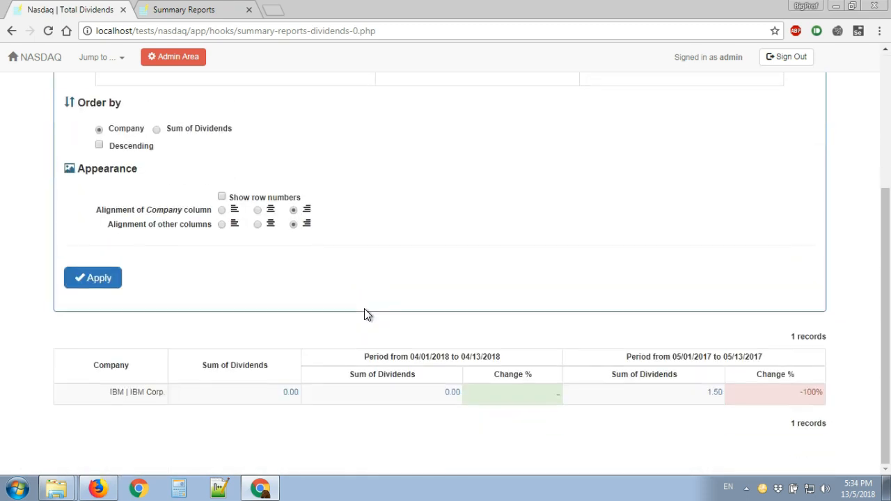
pyautogui.click(105, 279)
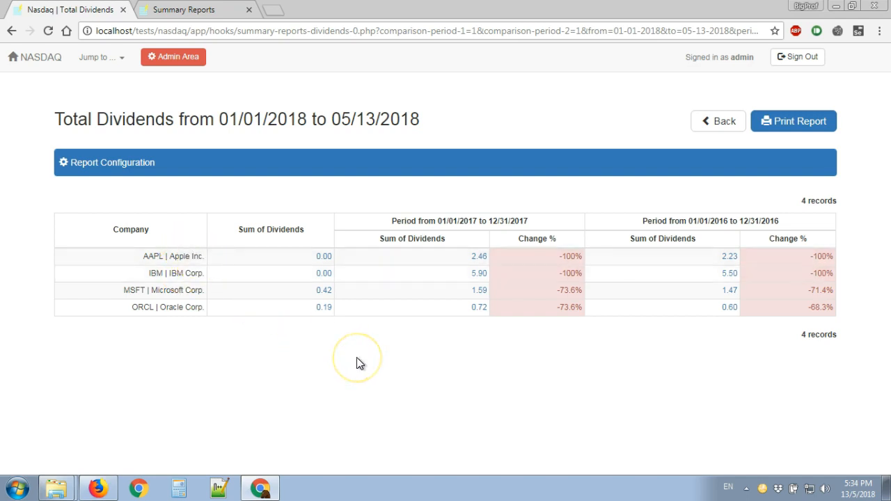
# Step: Examine the dividend records behind Microsoft's 2017 sum and return to the Total Dividends report
pyautogui.click(343, 355)
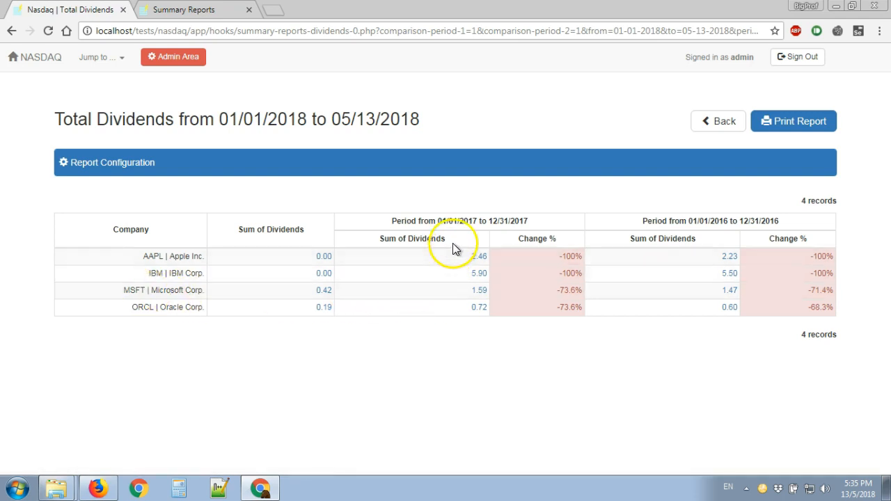
pyautogui.click(497, 223)
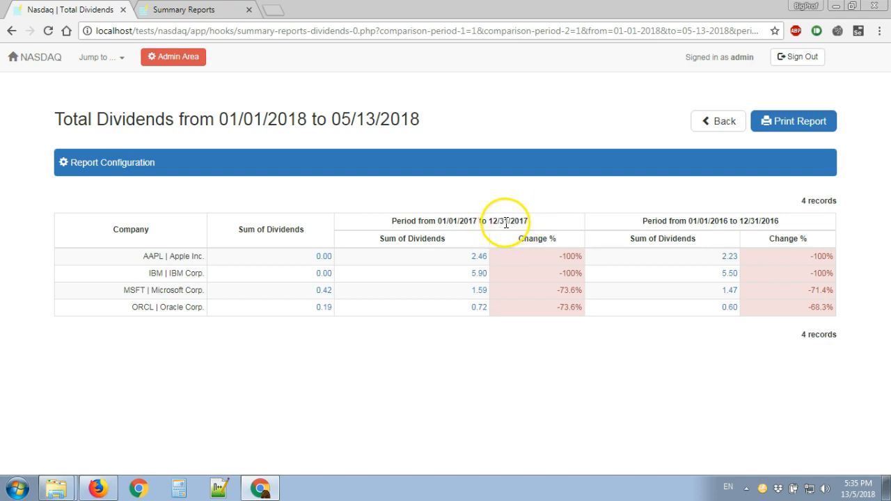
pyautogui.click(480, 293)
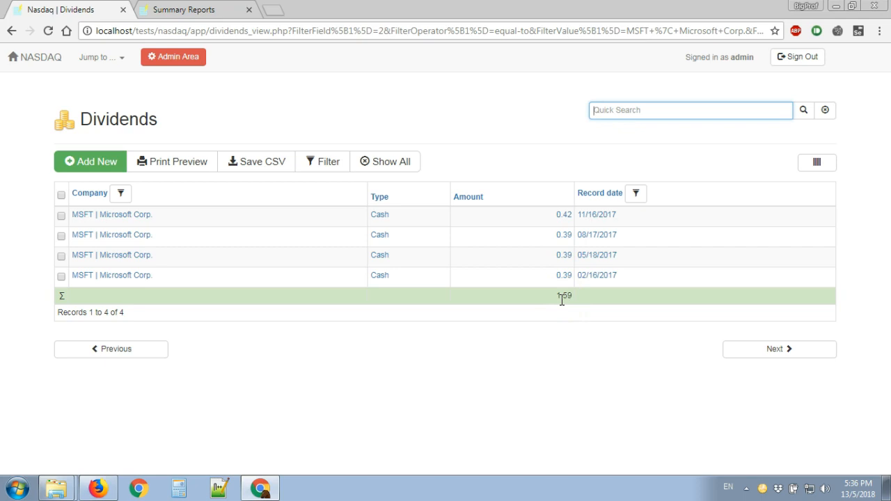
pyautogui.click(12, 31)
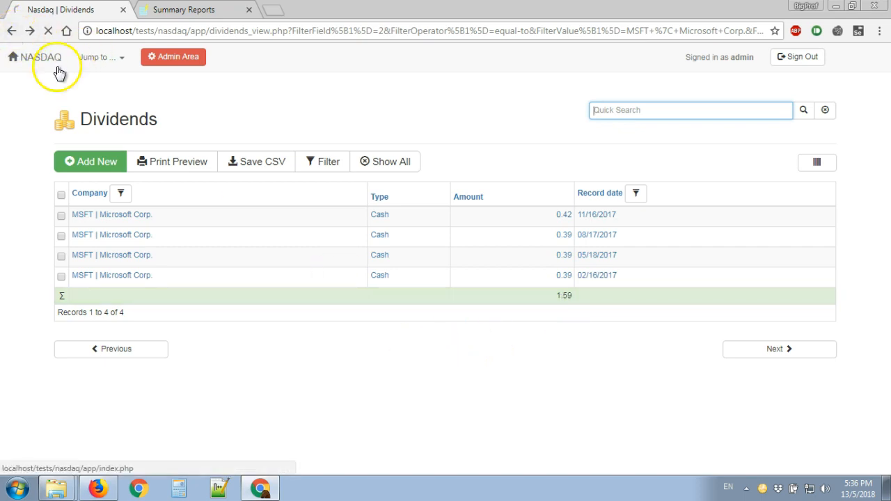
pyautogui.click(465, 385)
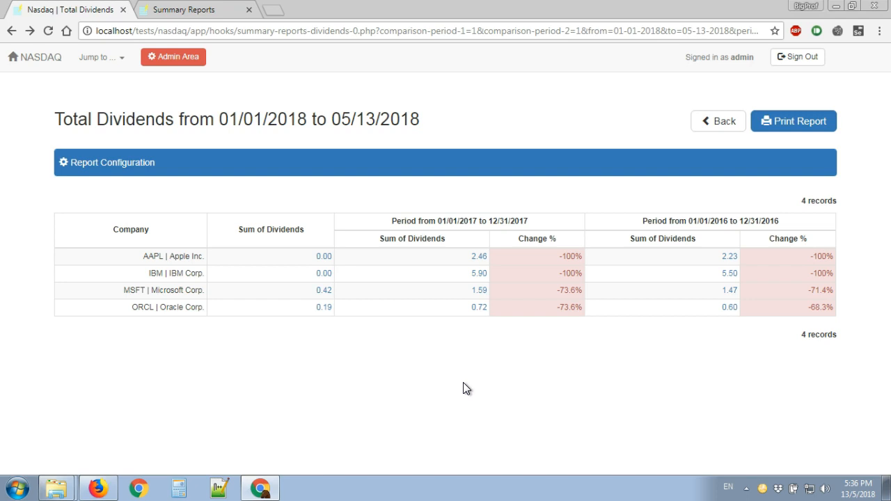
# Step: Switch to the open File Explorer folder windows
pyautogui.click(55, 493)
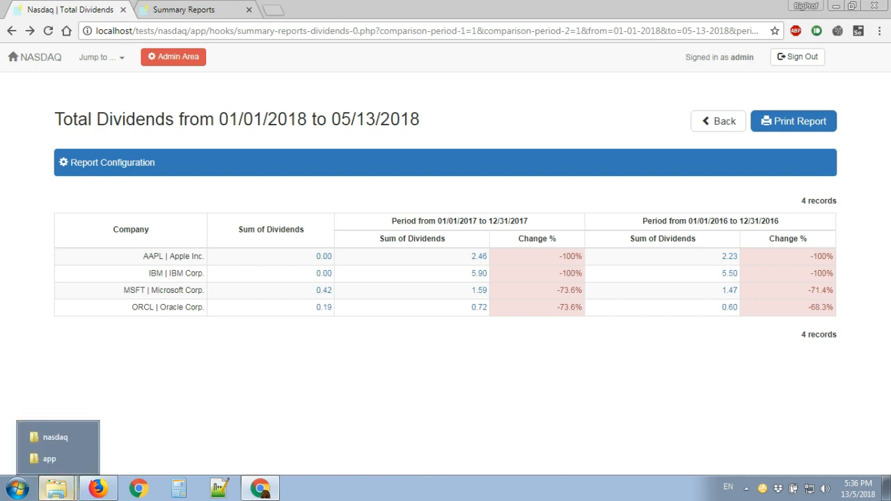